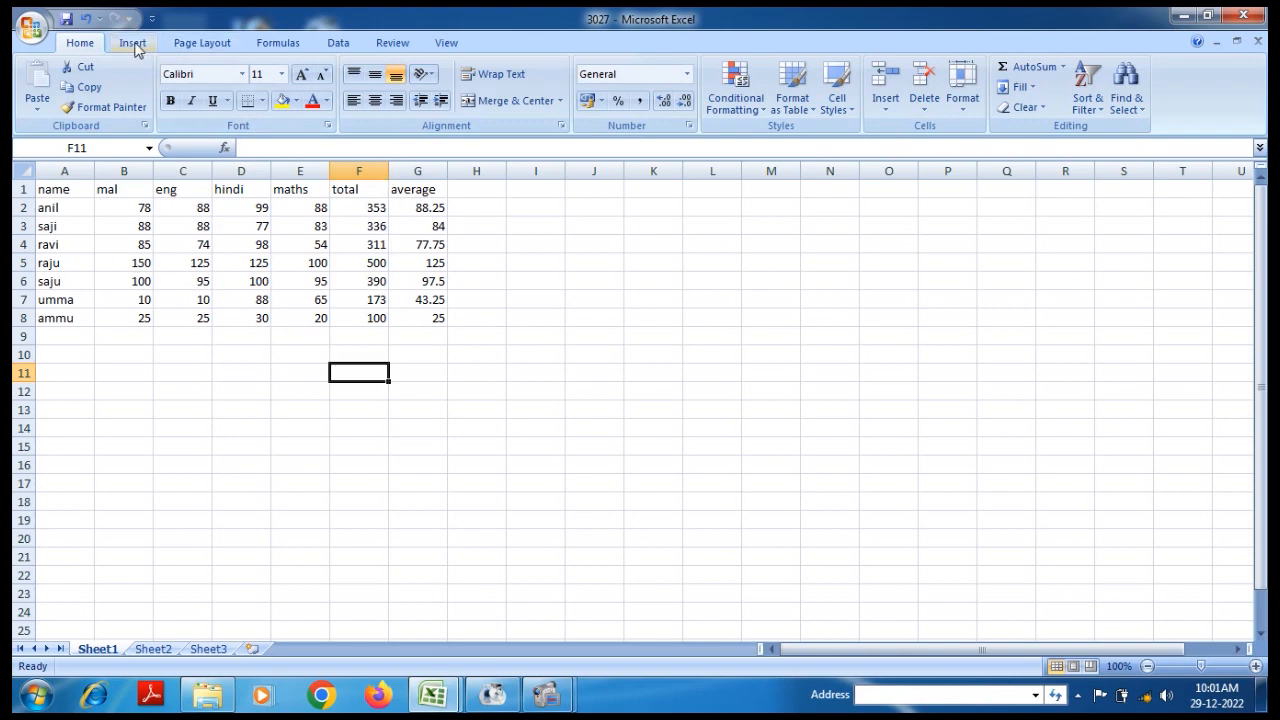
click(757, 110)
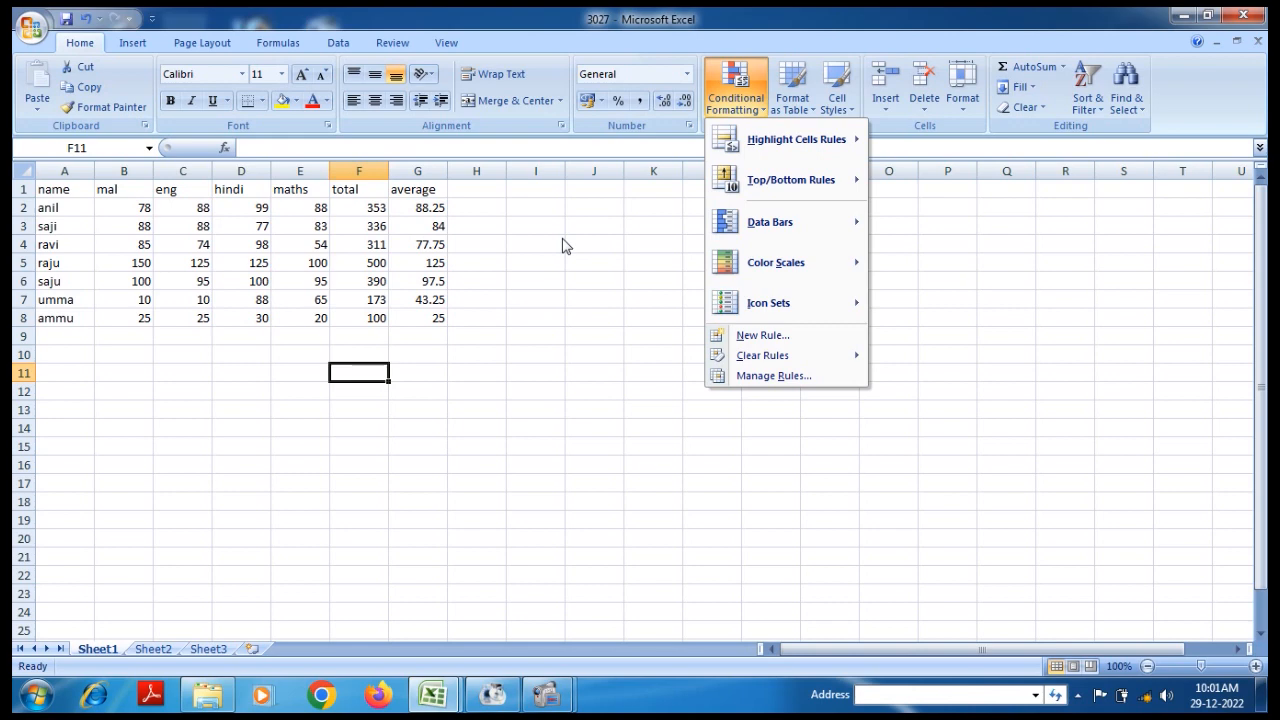
click(545, 341)
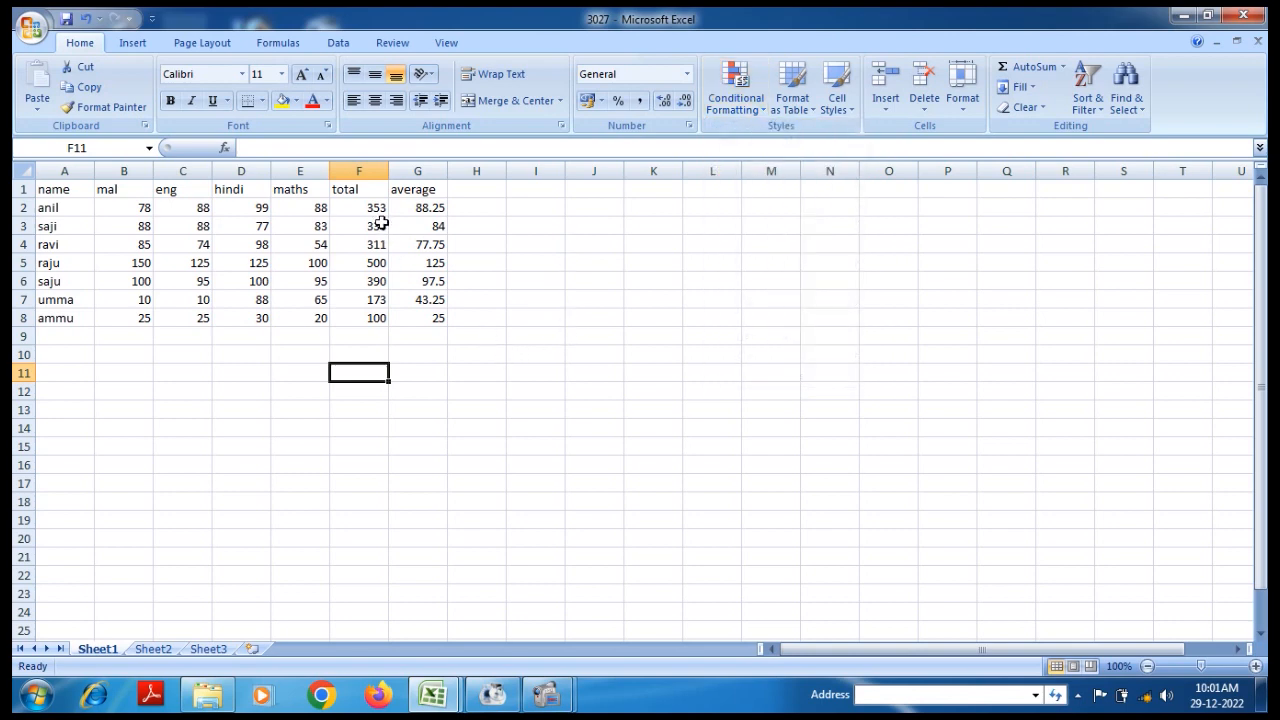
Step: Add a conditional formatting rule to F1:F8 that highlights totals between 100 and 200 with Light Red Fill with Dark Red Text
drag(375, 208, 375, 318)
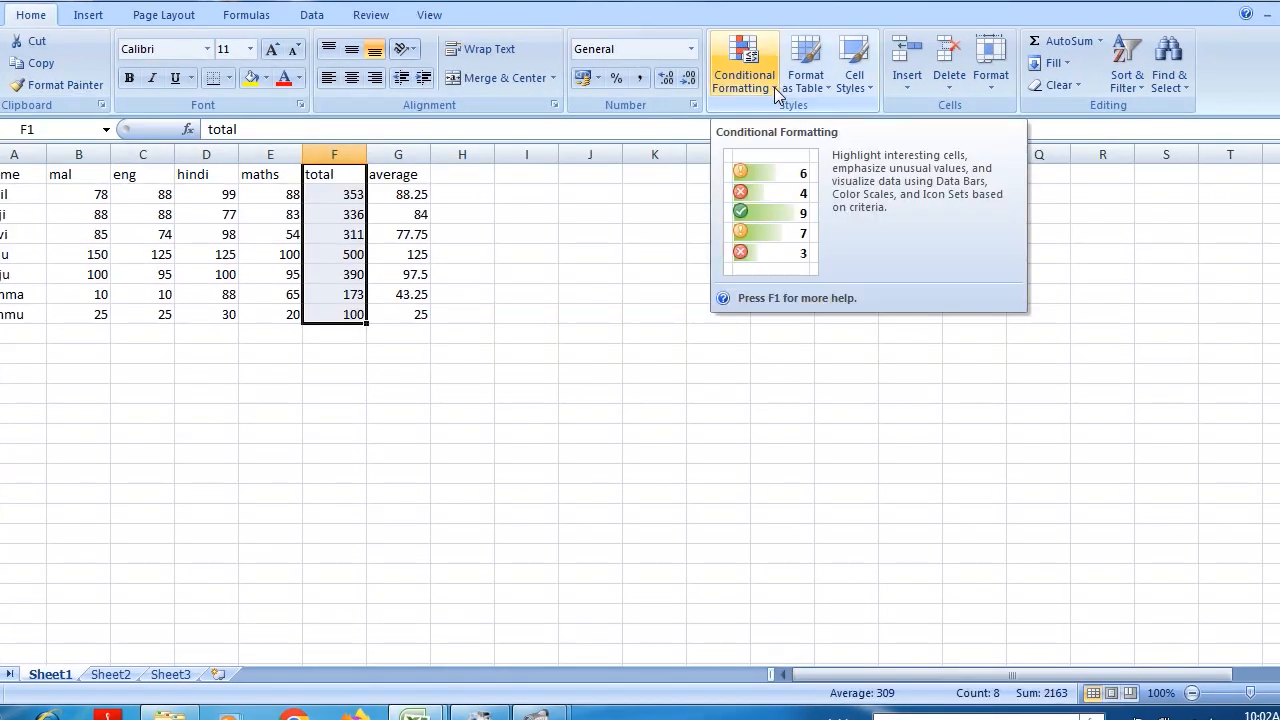
click(740, 100)
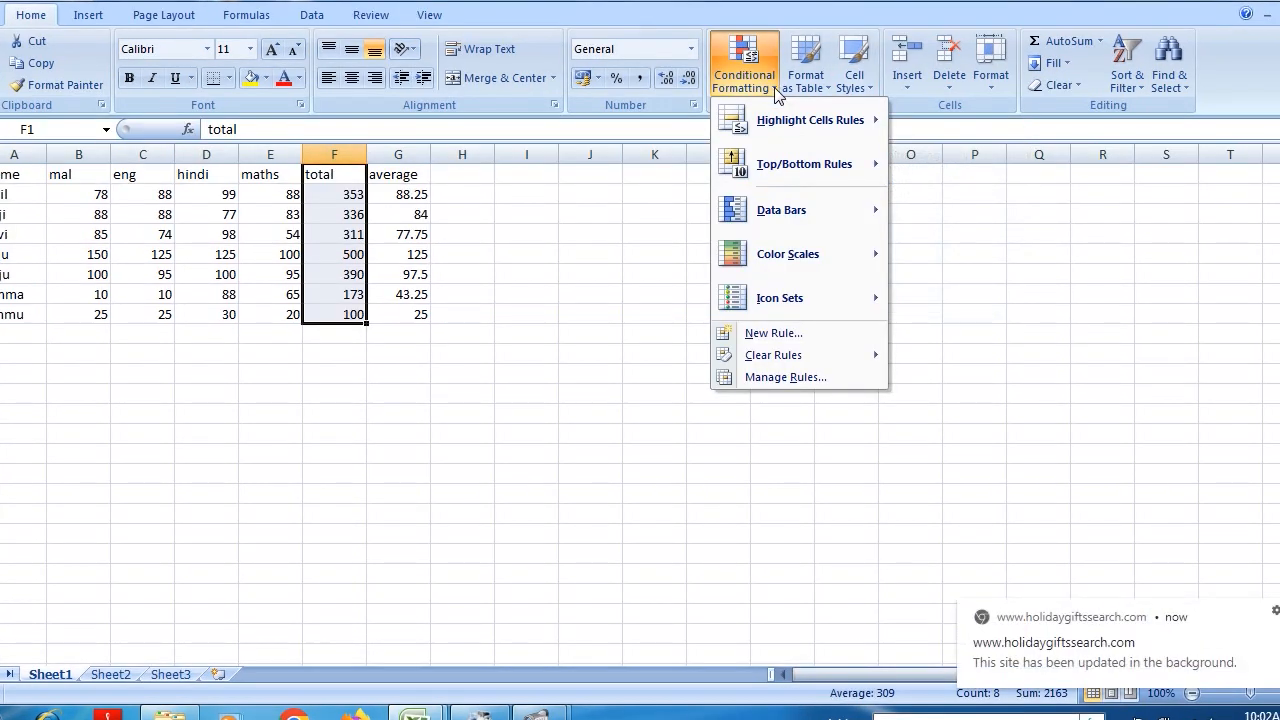
mouse_move(777, 119)
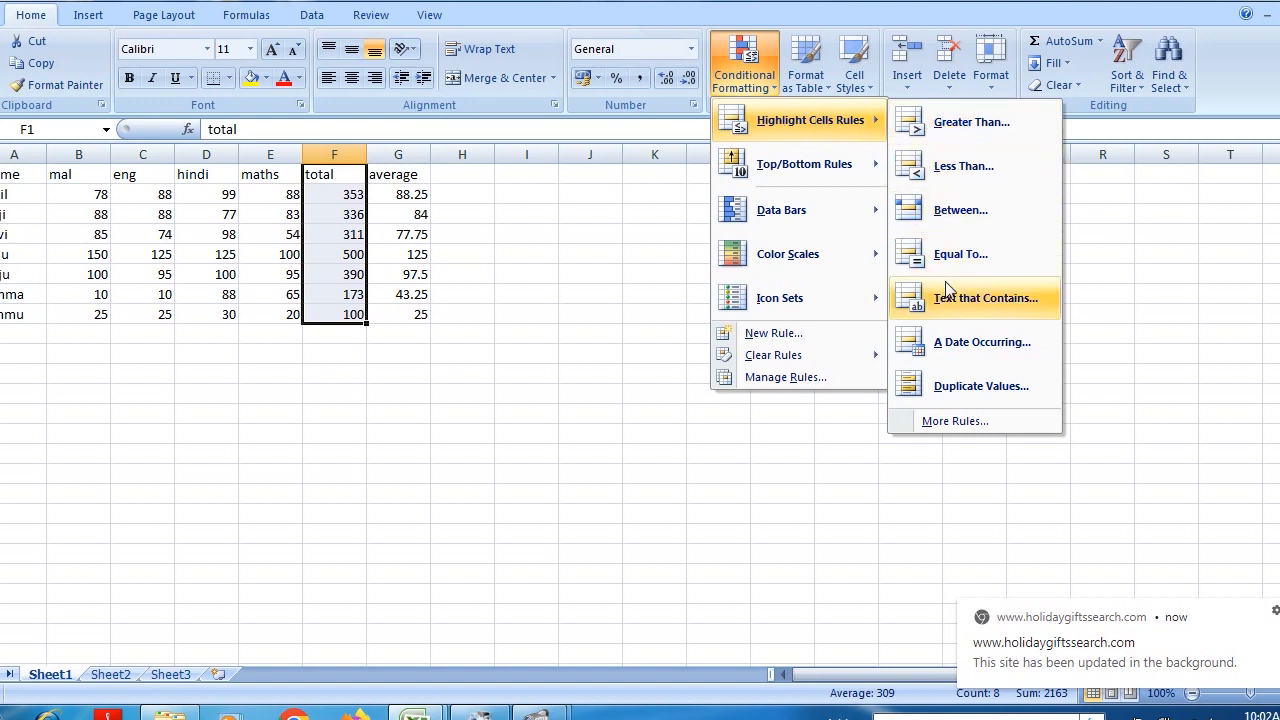
click(958, 214)
drag(186, 279, 757, 309)
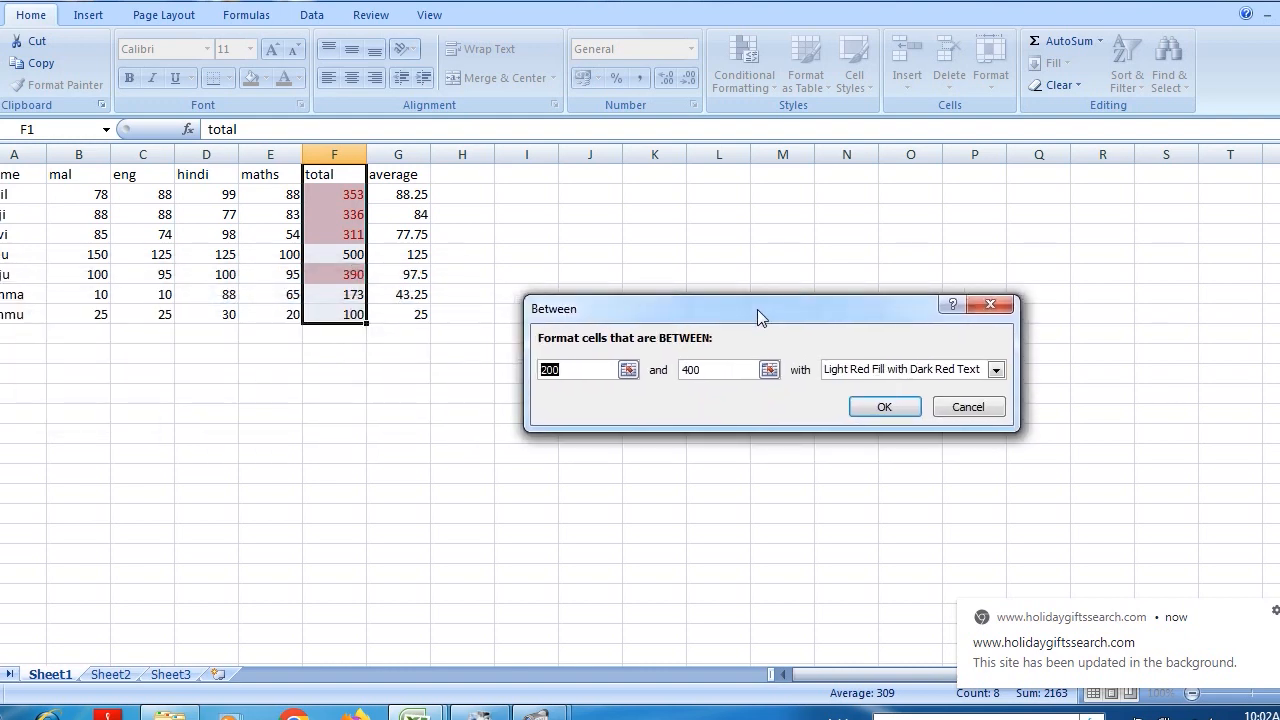
text(100)
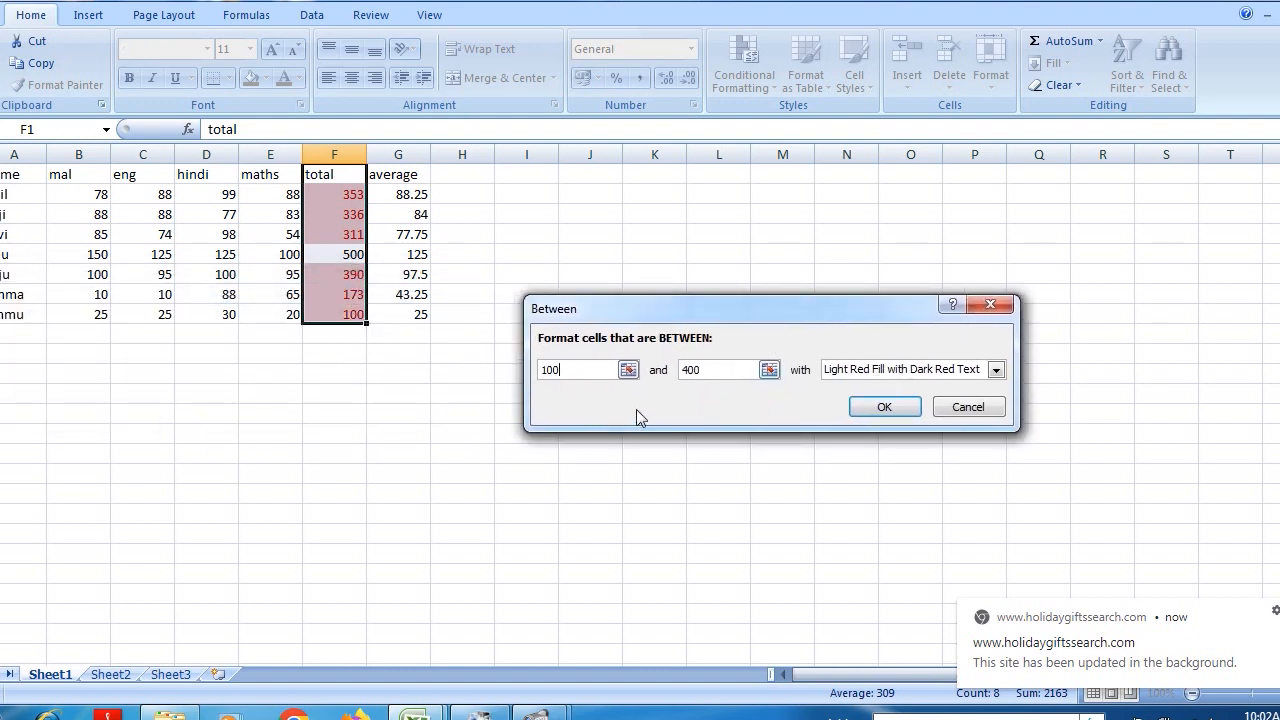
drag(717, 373, 667, 373)
text(200)
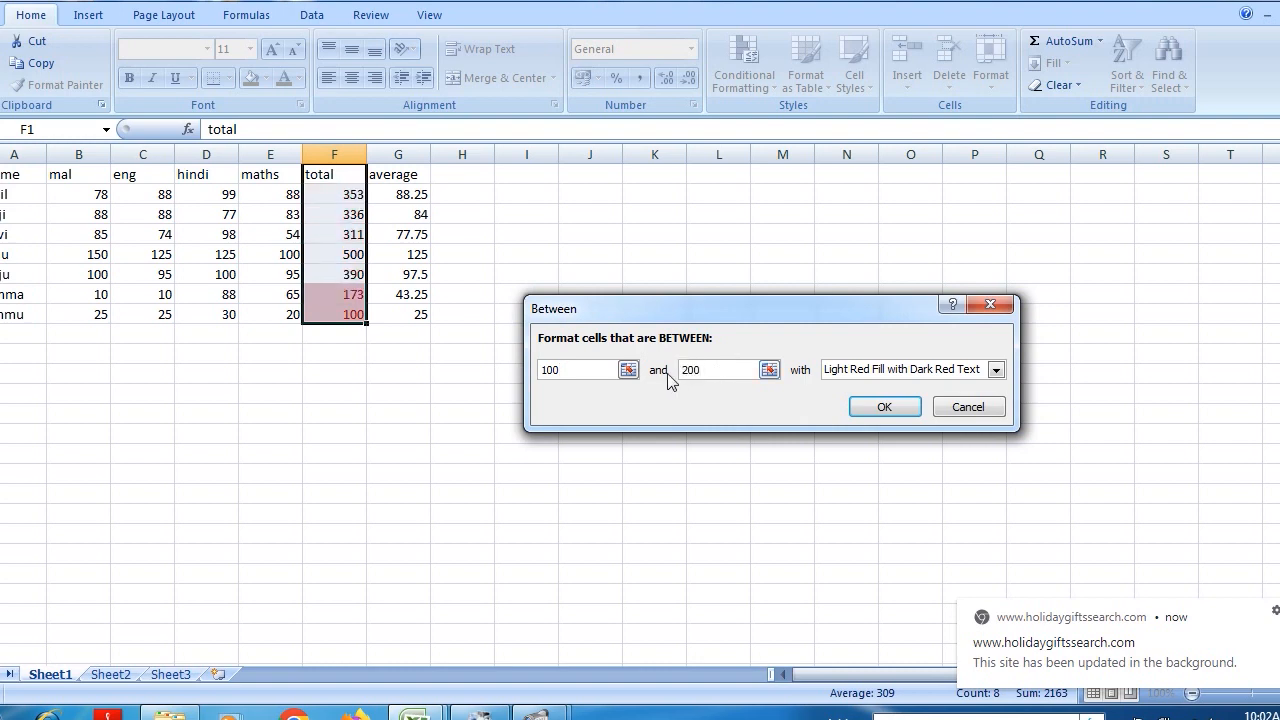
click(866, 370)
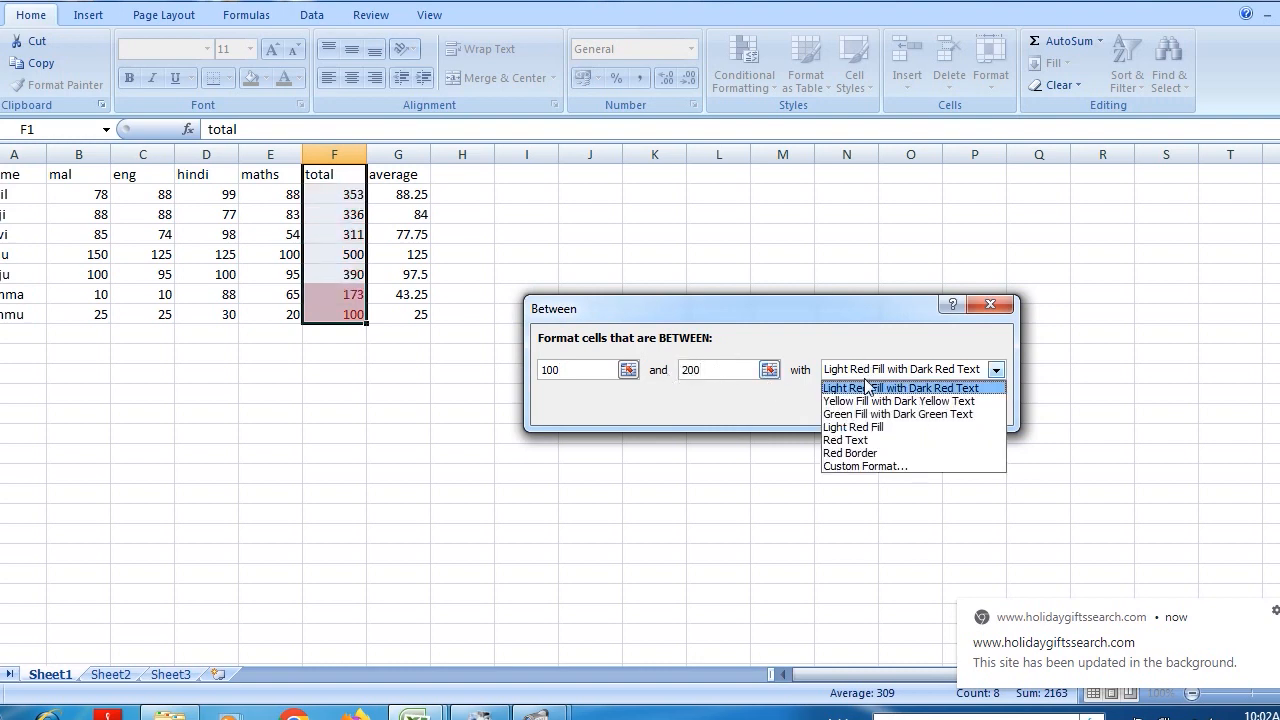
click(866, 392)
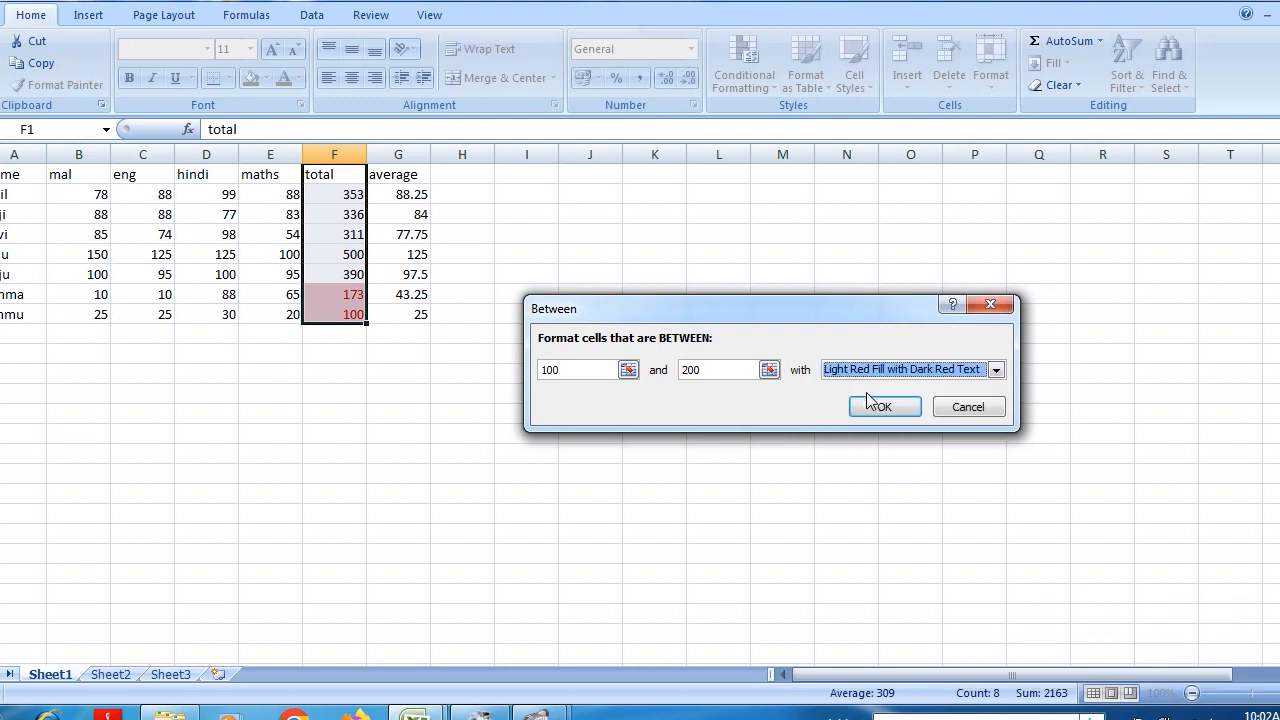
click(876, 410)
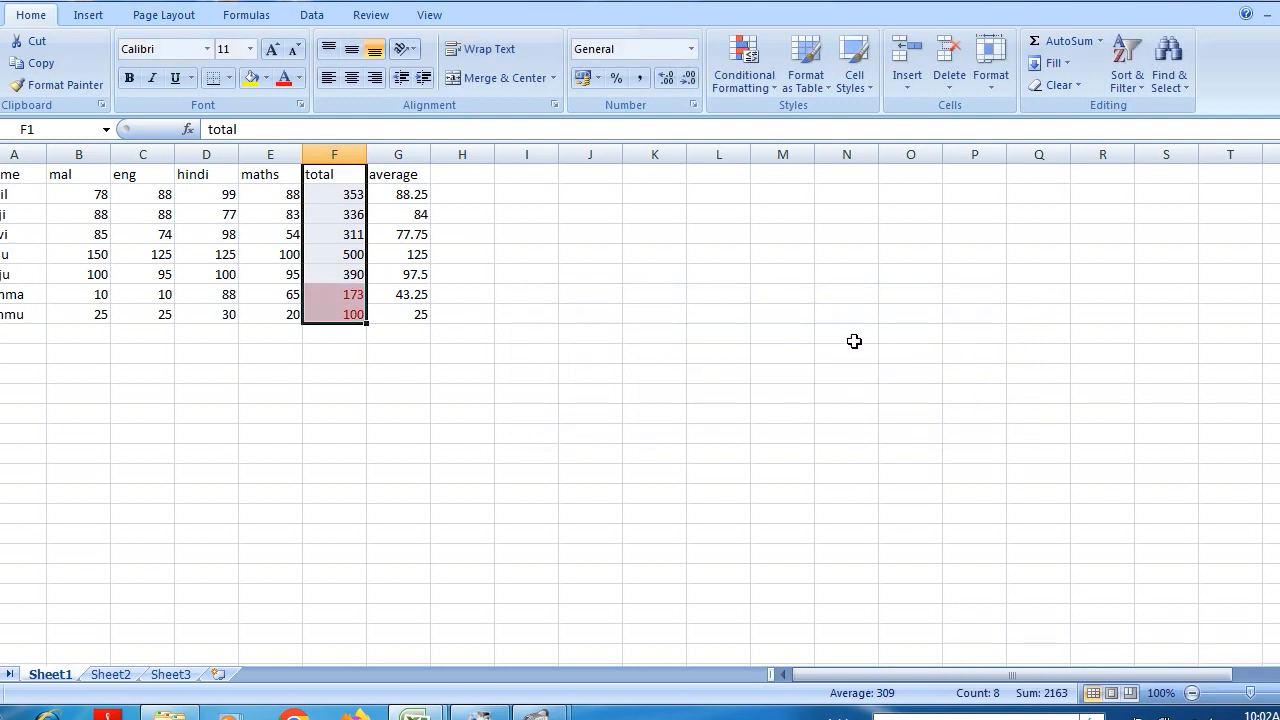
Step: Add a Between highlight rule to the total column for values from 201 to 400, using Yellow Fill with Dark Yellow Text
click(767, 87)
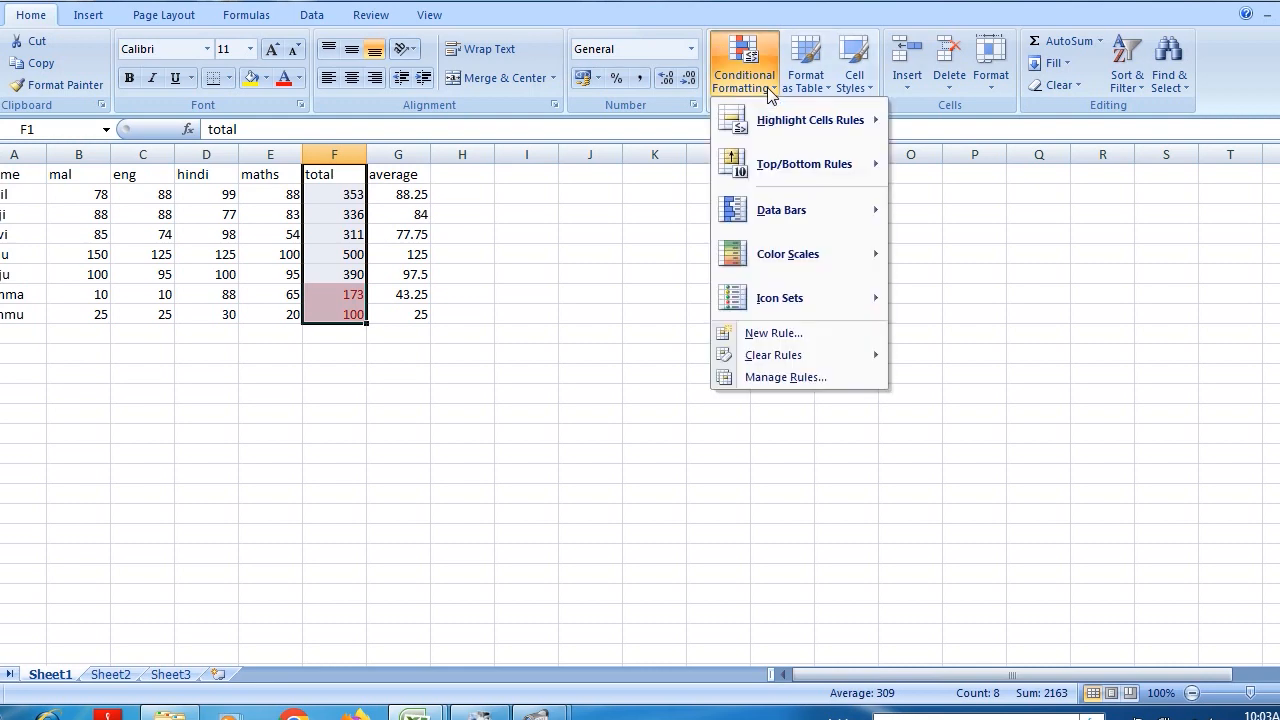
mouse_move(870, 118)
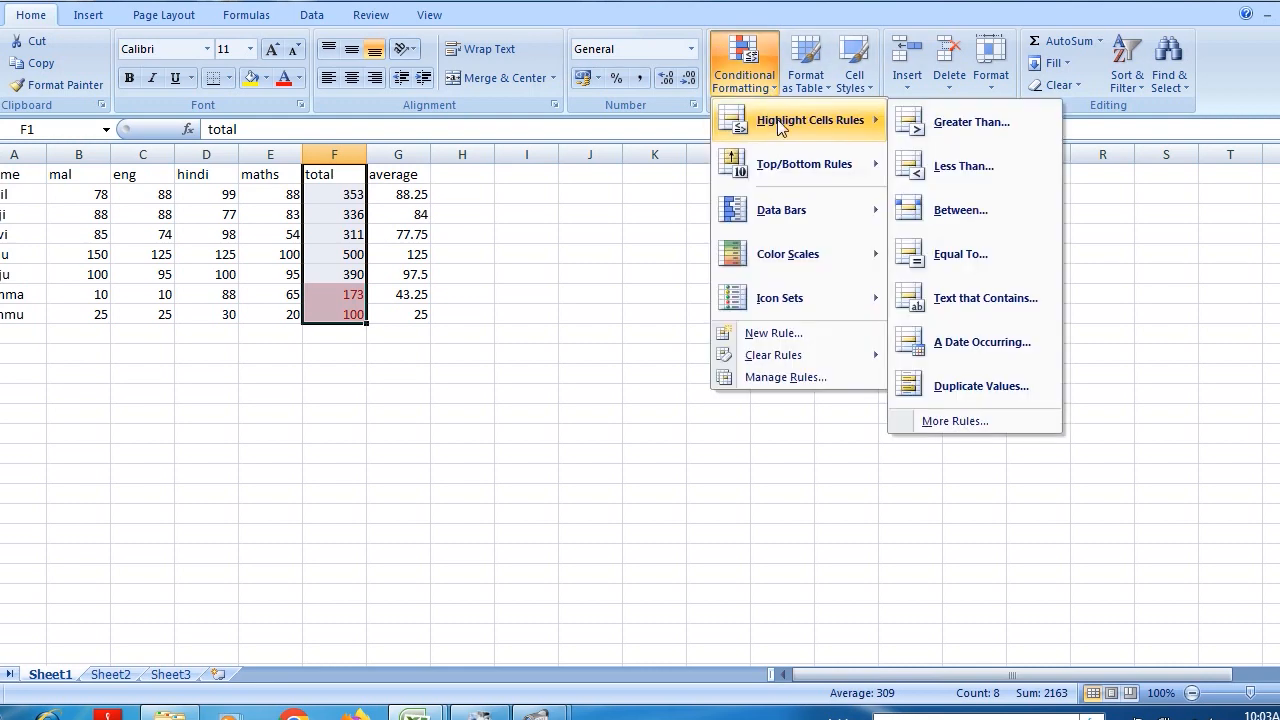
click(984, 222)
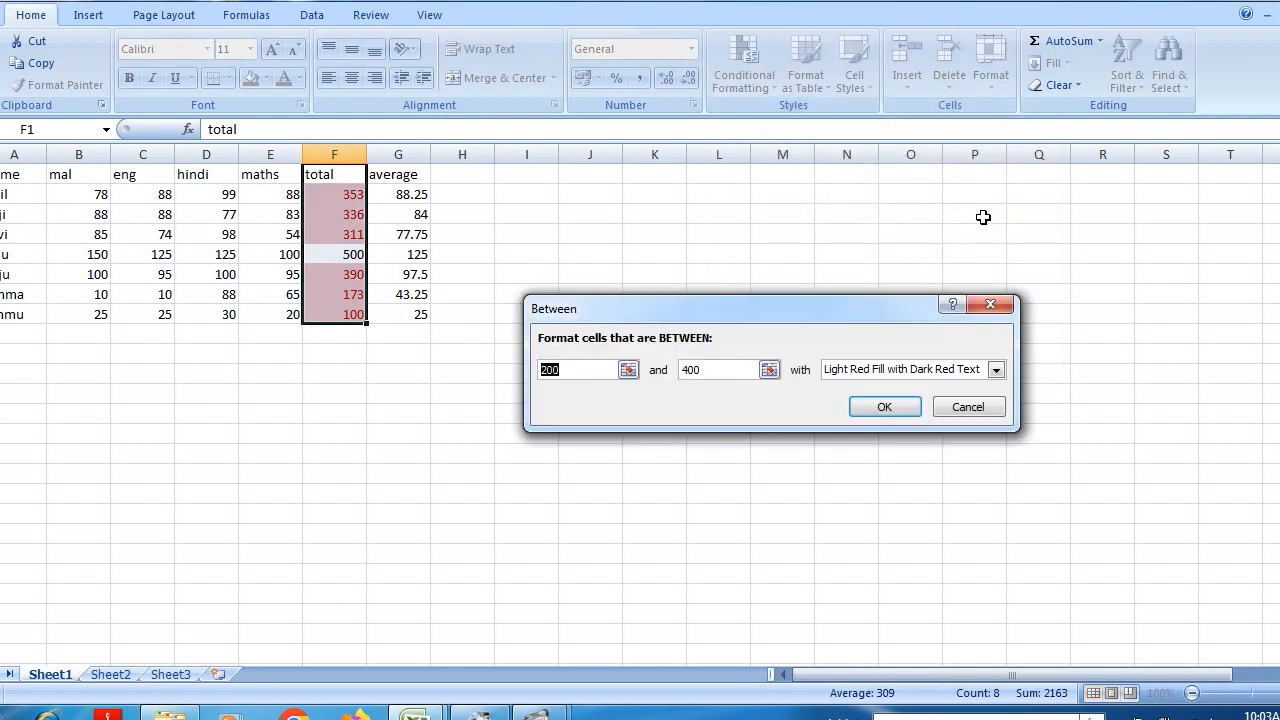
text(201)
key(Tab)
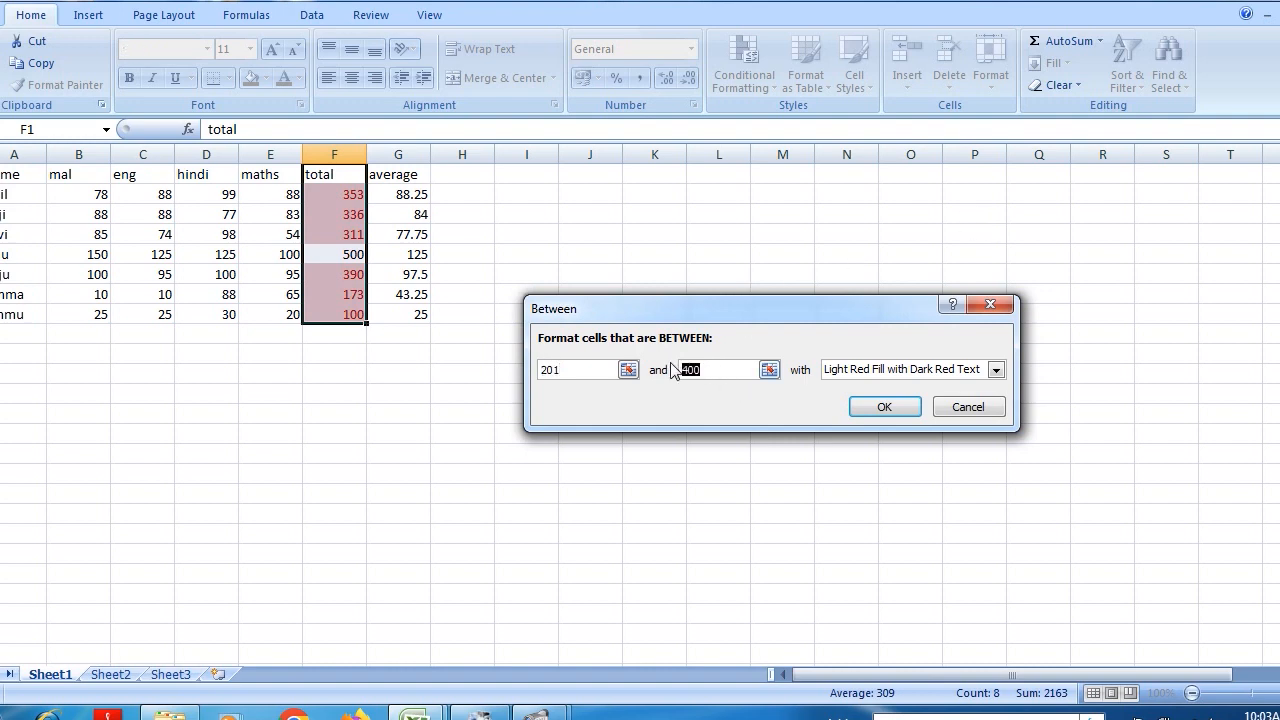
text(400)
click(871, 373)
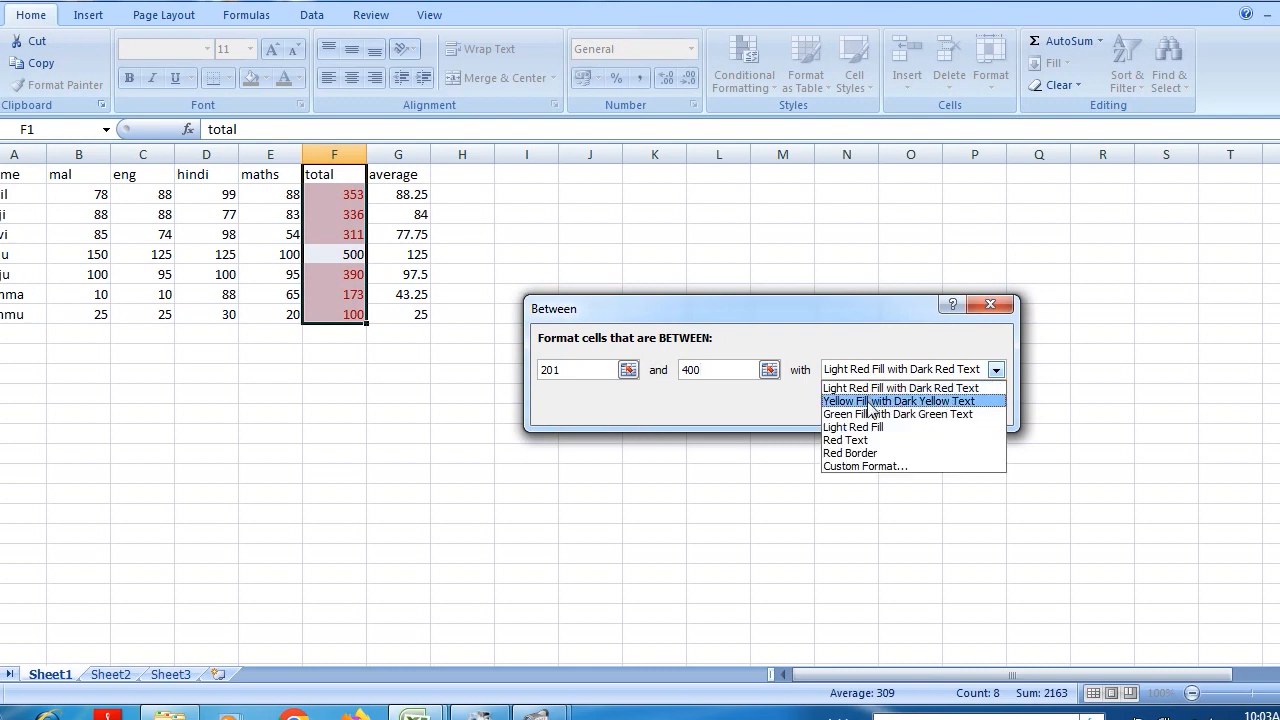
click(869, 403)
click(867, 403)
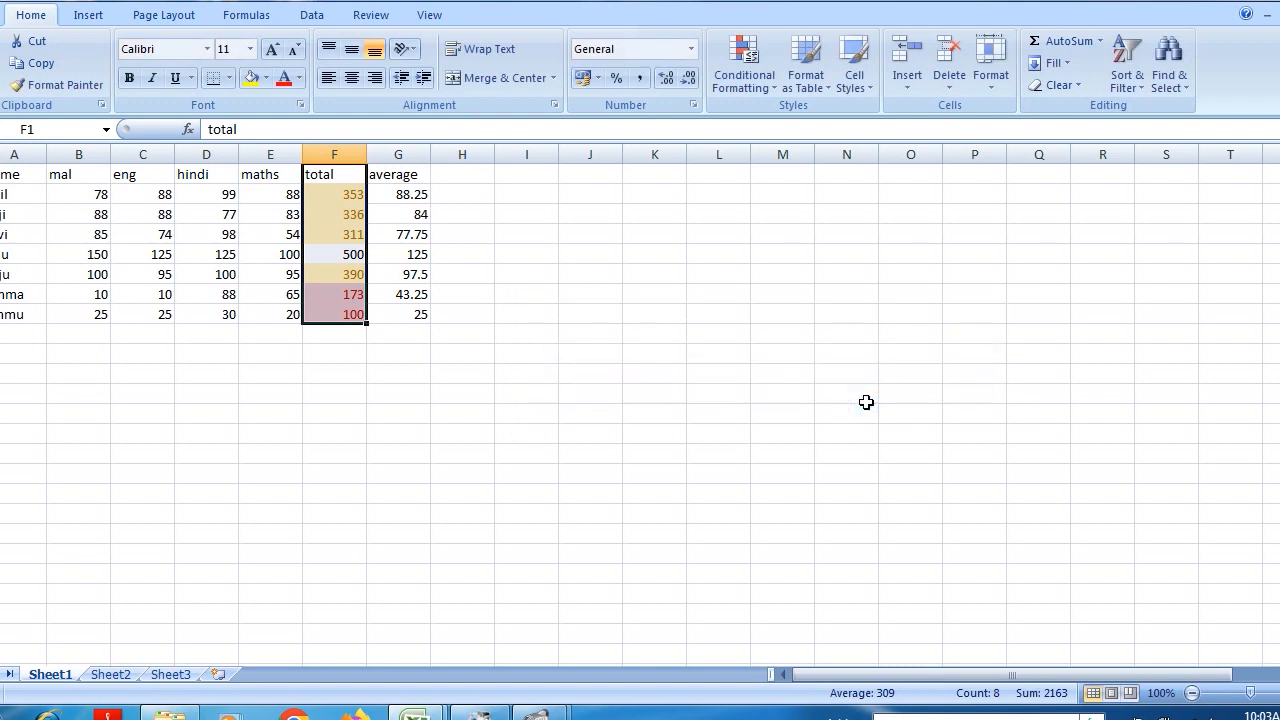
Step: Add a Between highlight rule to the total column for values from 401 to 600, using Green Fill with Dark Green Text
click(762, 81)
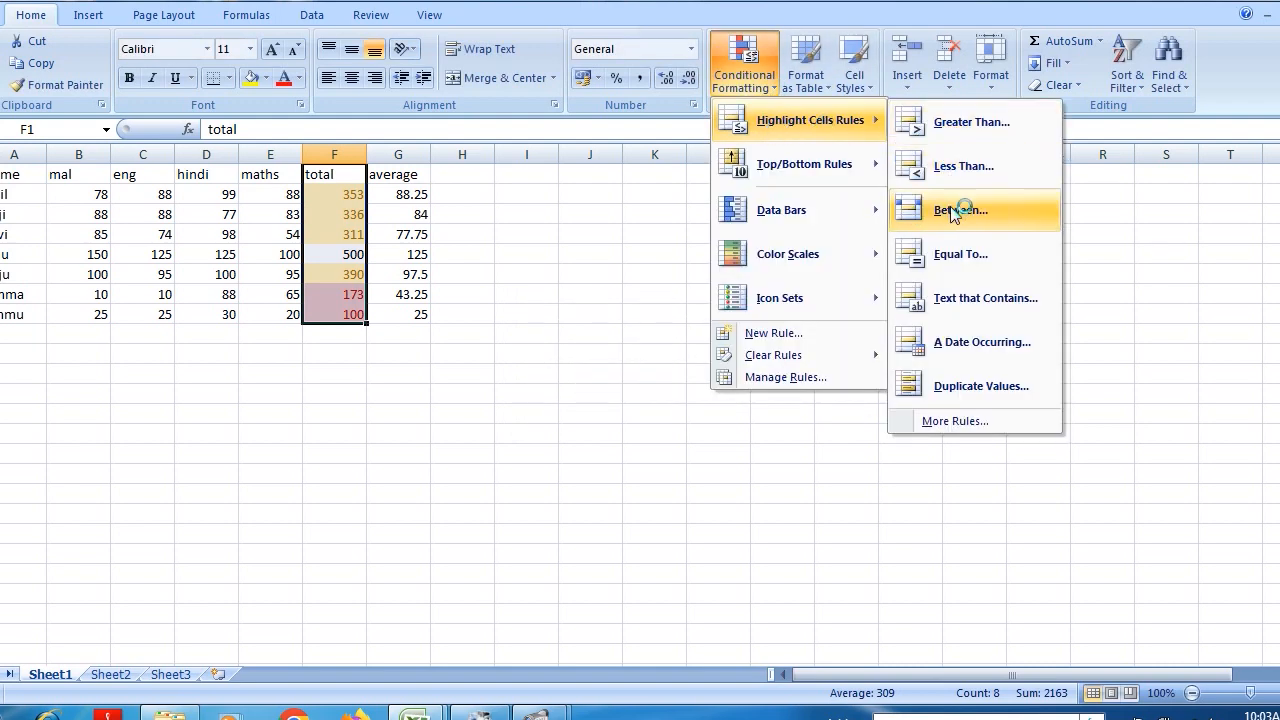
click(953, 213)
text(401)
drag(714, 373, 684, 373)
text(600)
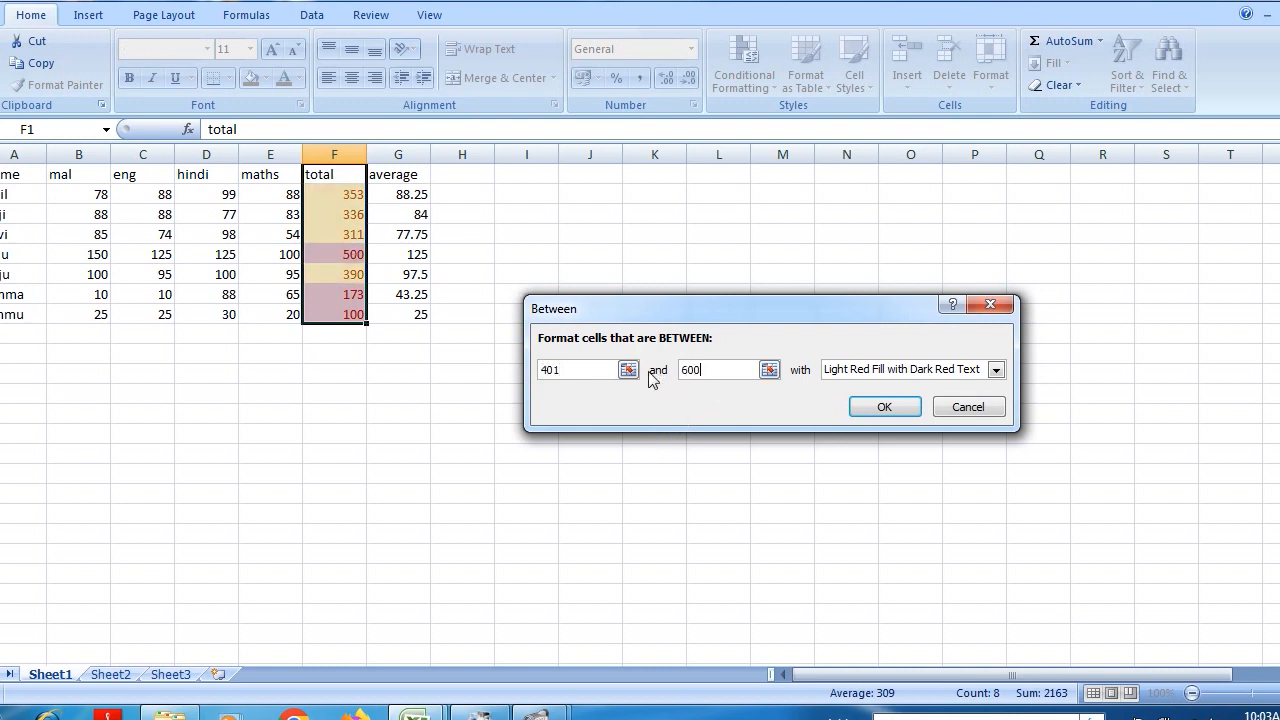
click(866, 375)
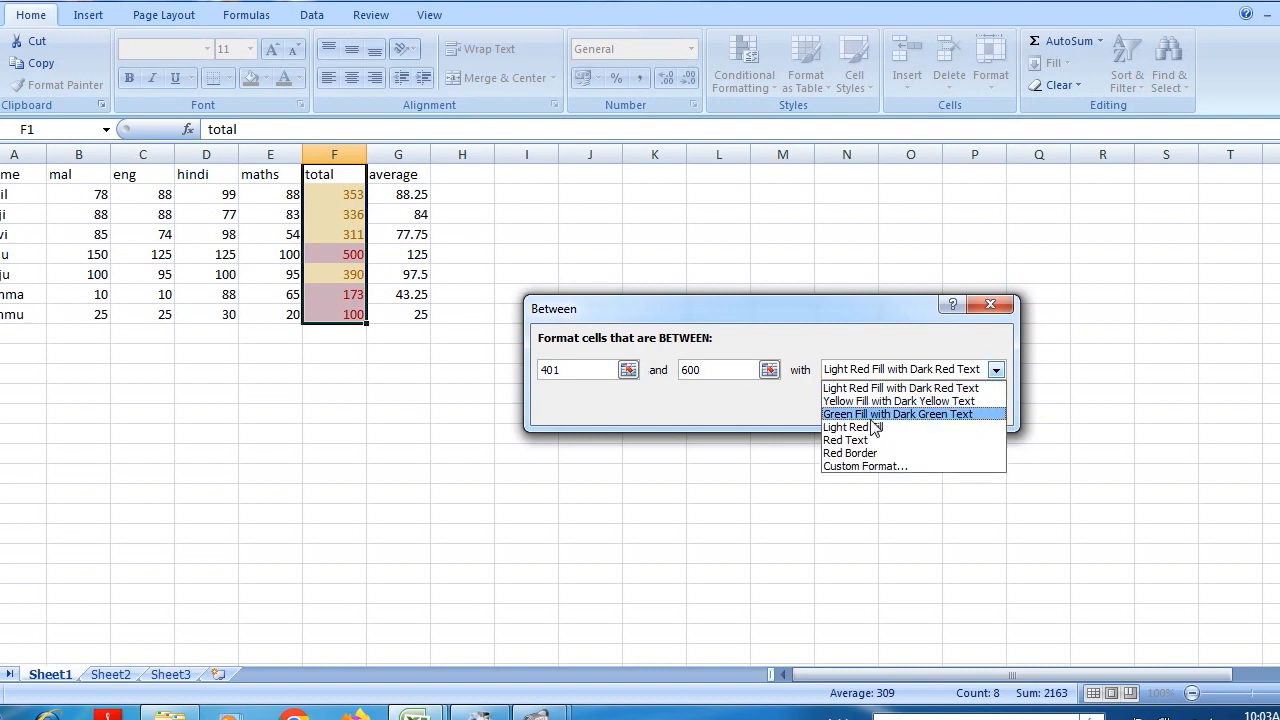
click(870, 419)
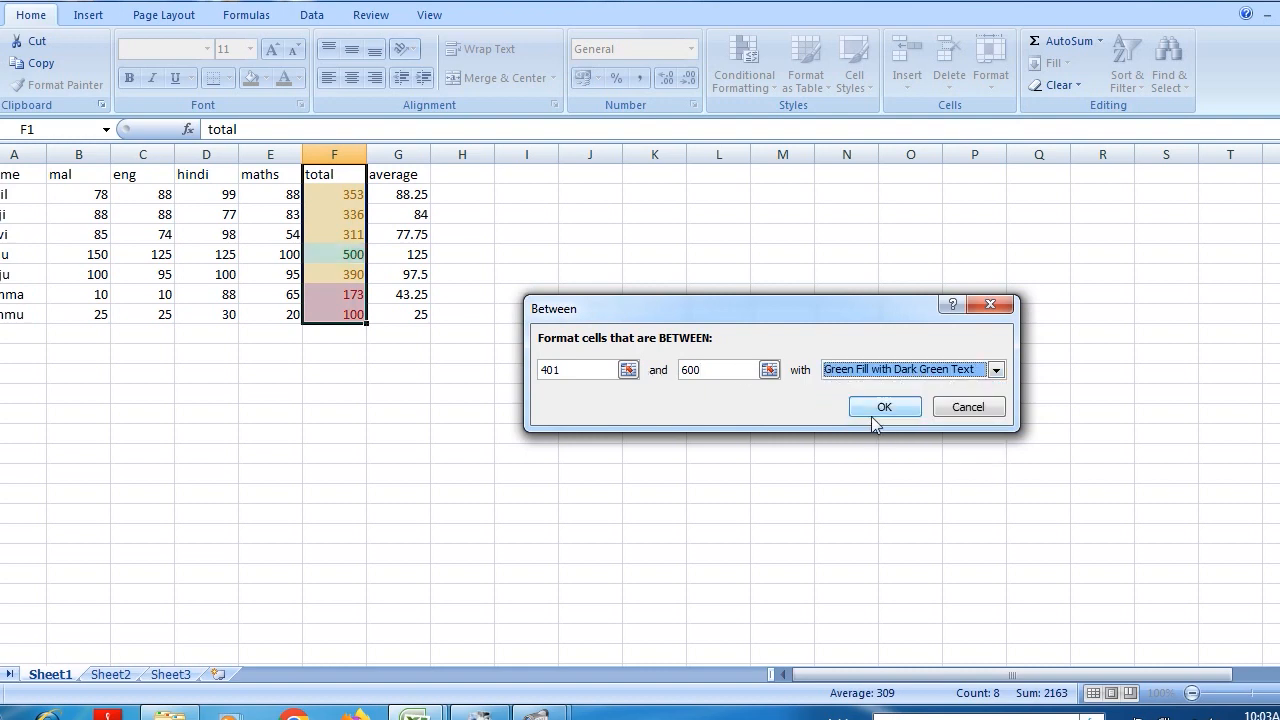
click(871, 413)
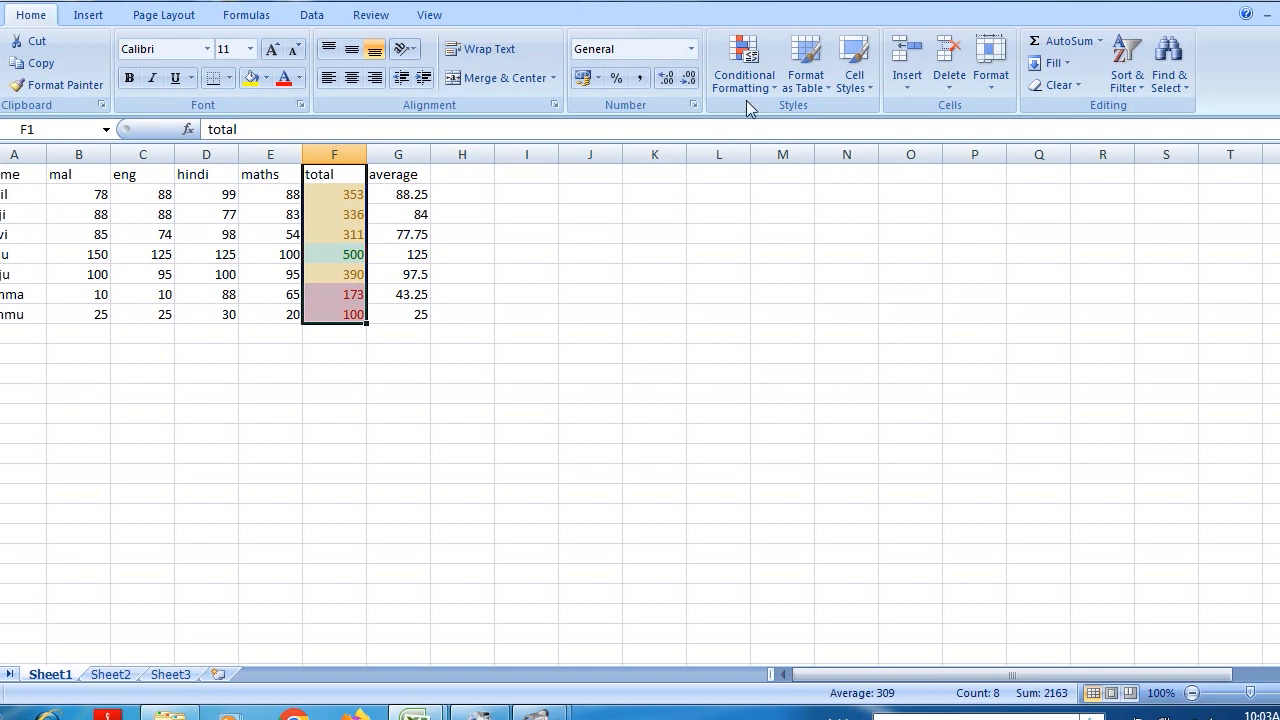
Step: Add a Between highlight rule to the total column for values from 601 to 800, using a custom format with a purple fill
click(768, 77)
mouse_move(771, 110)
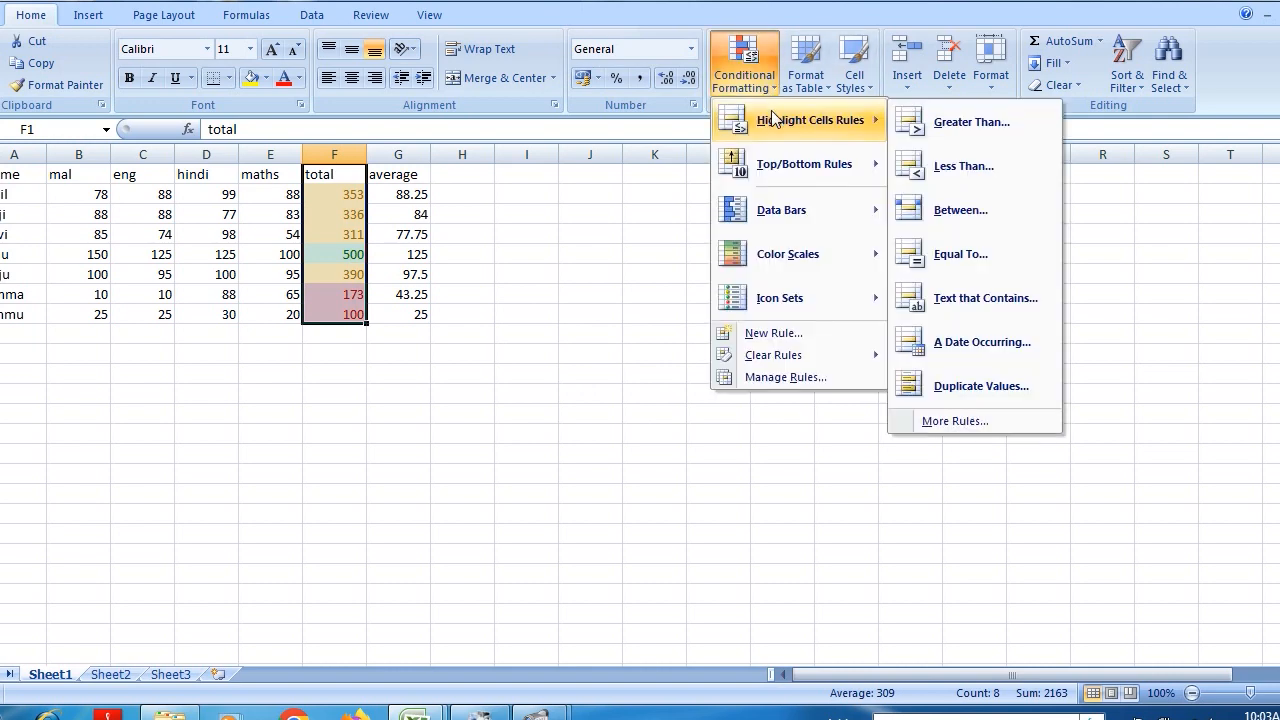
click(958, 208)
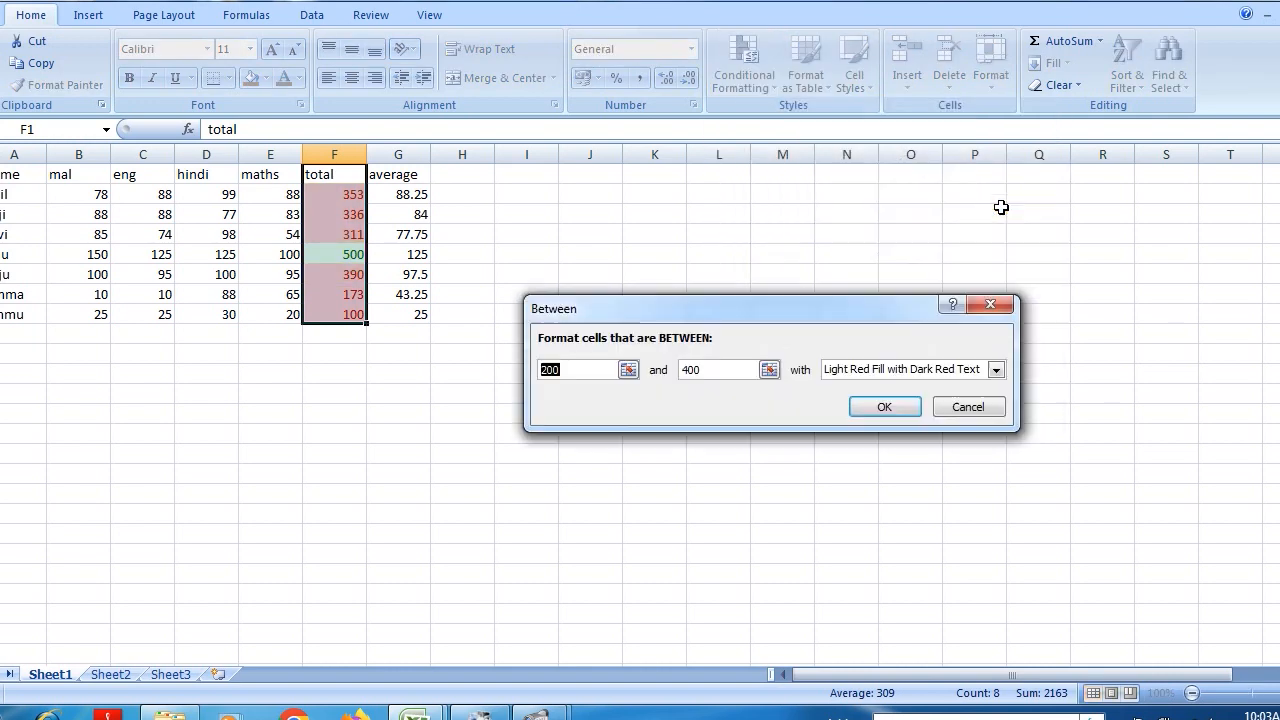
text(601)
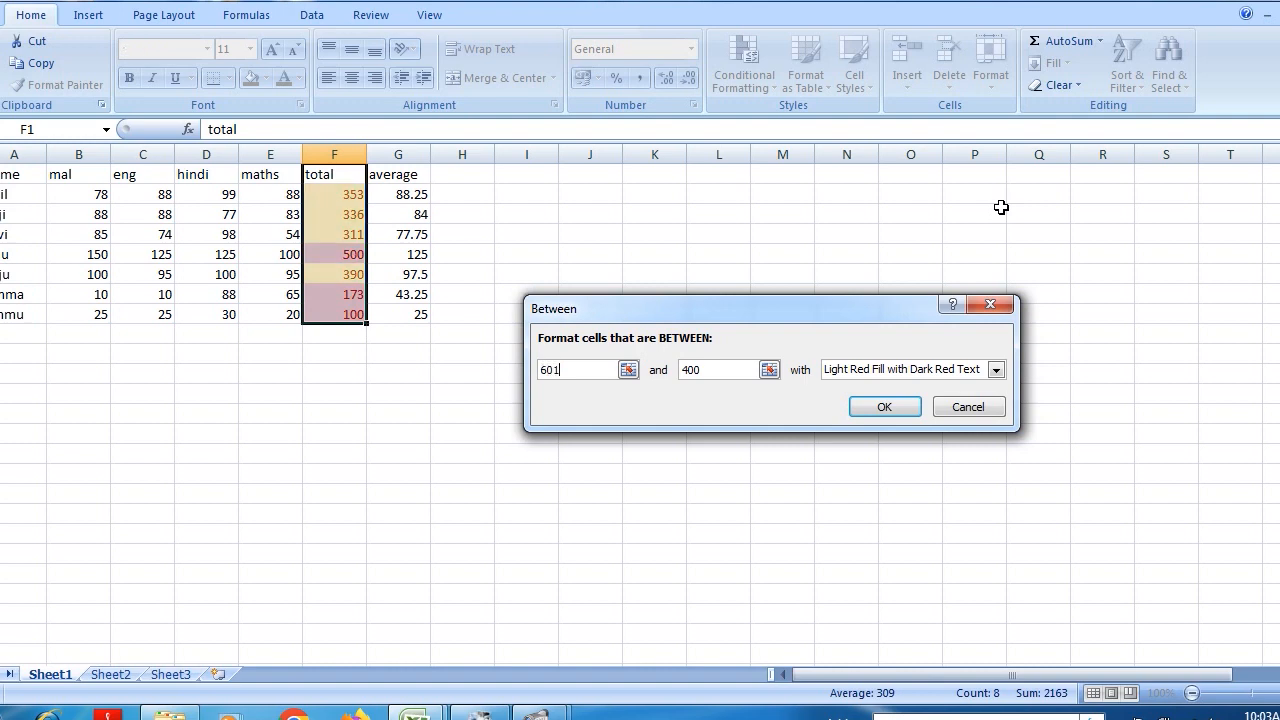
double_click(710, 370)
text(800)
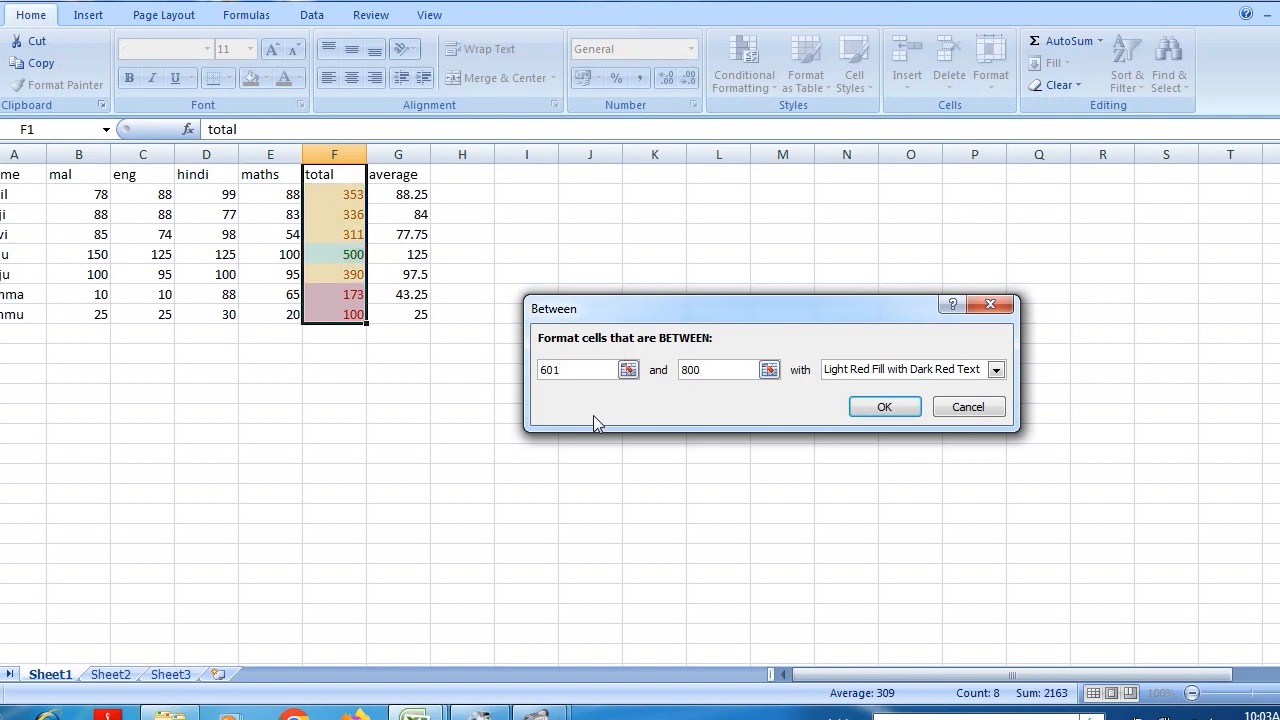
click(838, 372)
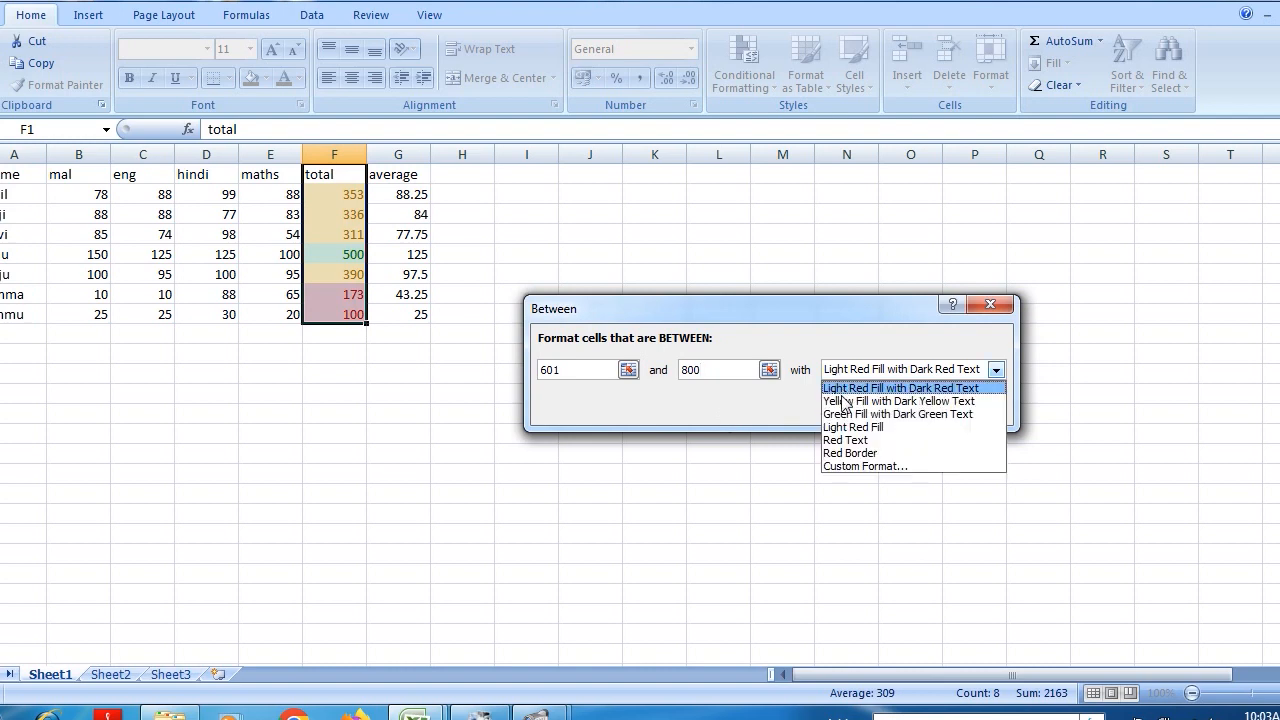
click(864, 466)
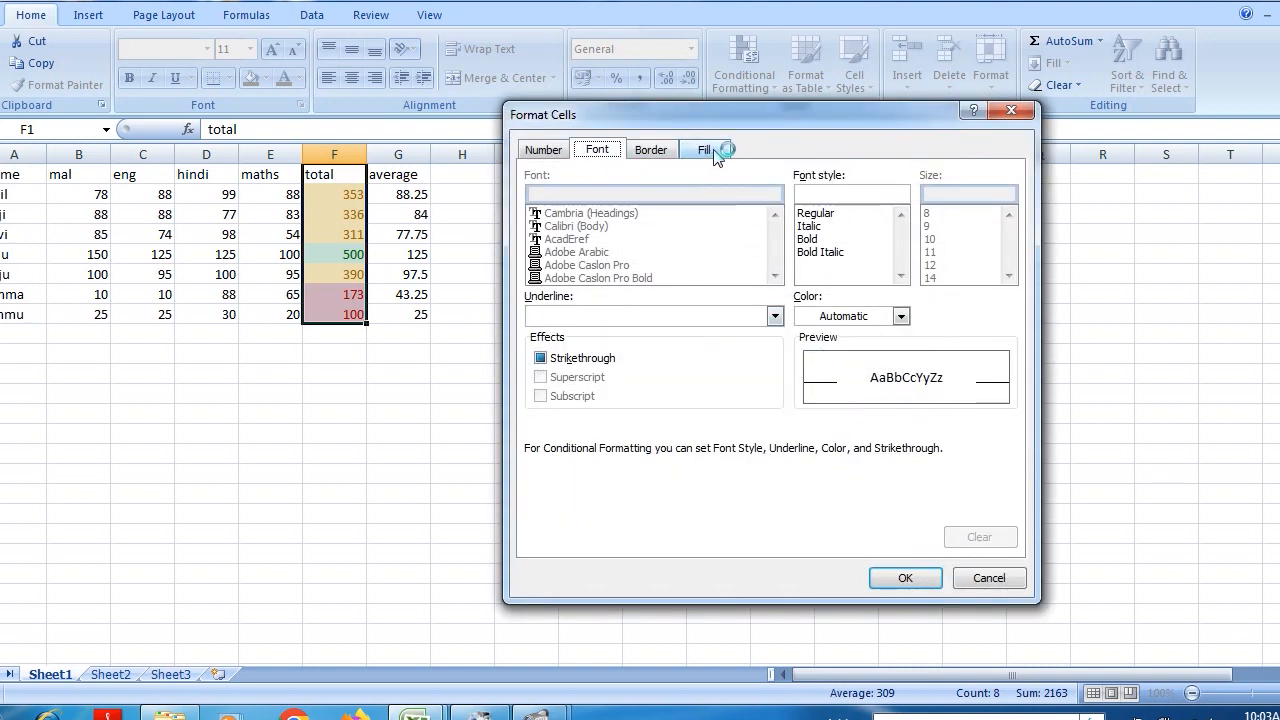
click(712, 152)
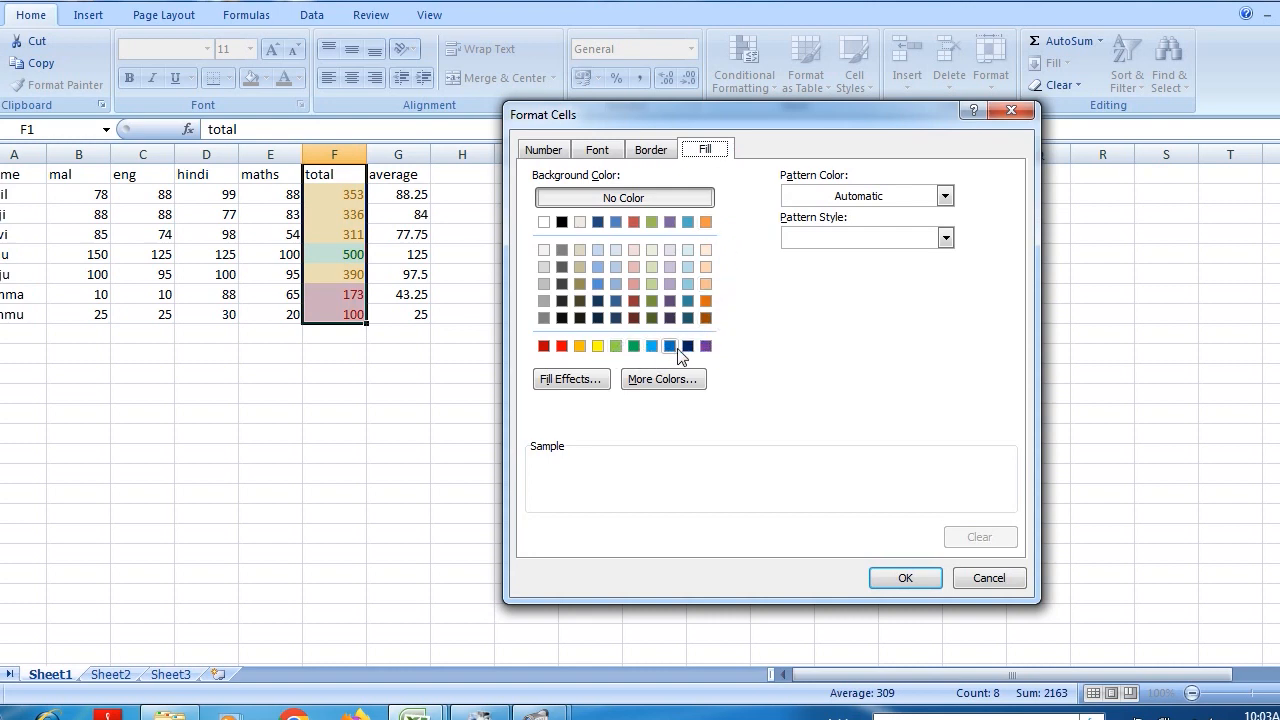
click(706, 346)
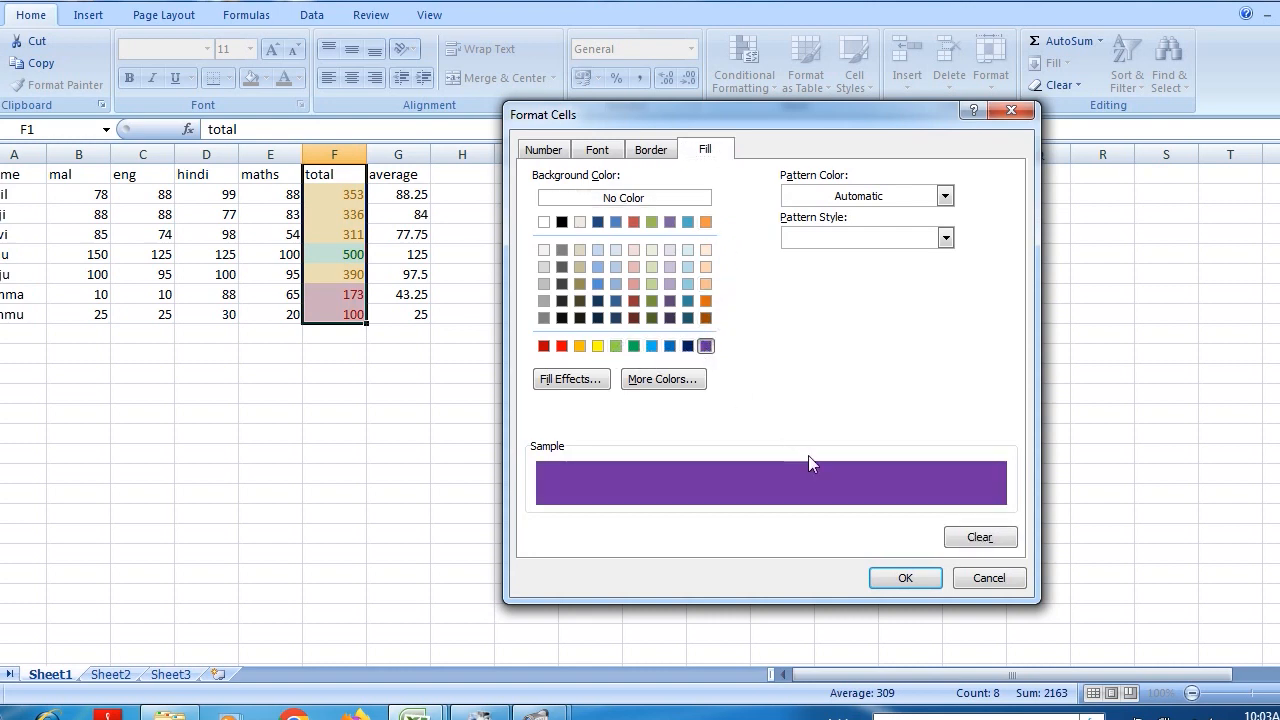
click(905, 578)
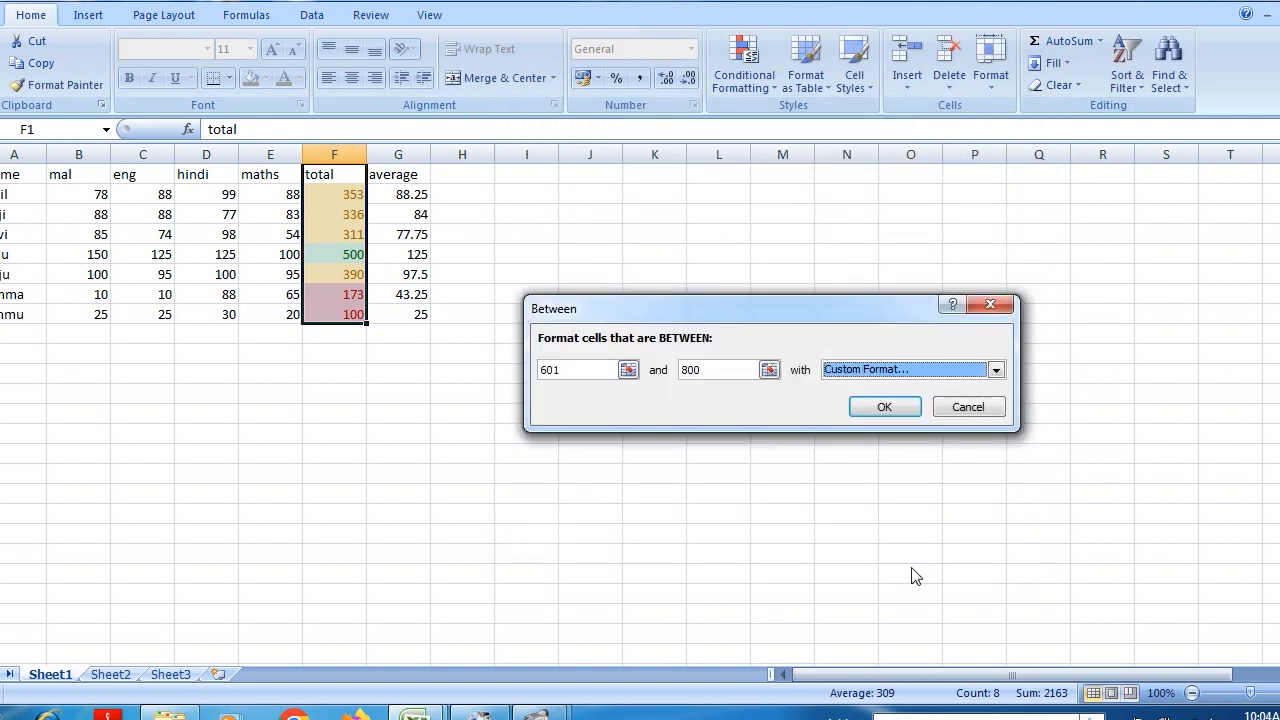
click(885, 410)
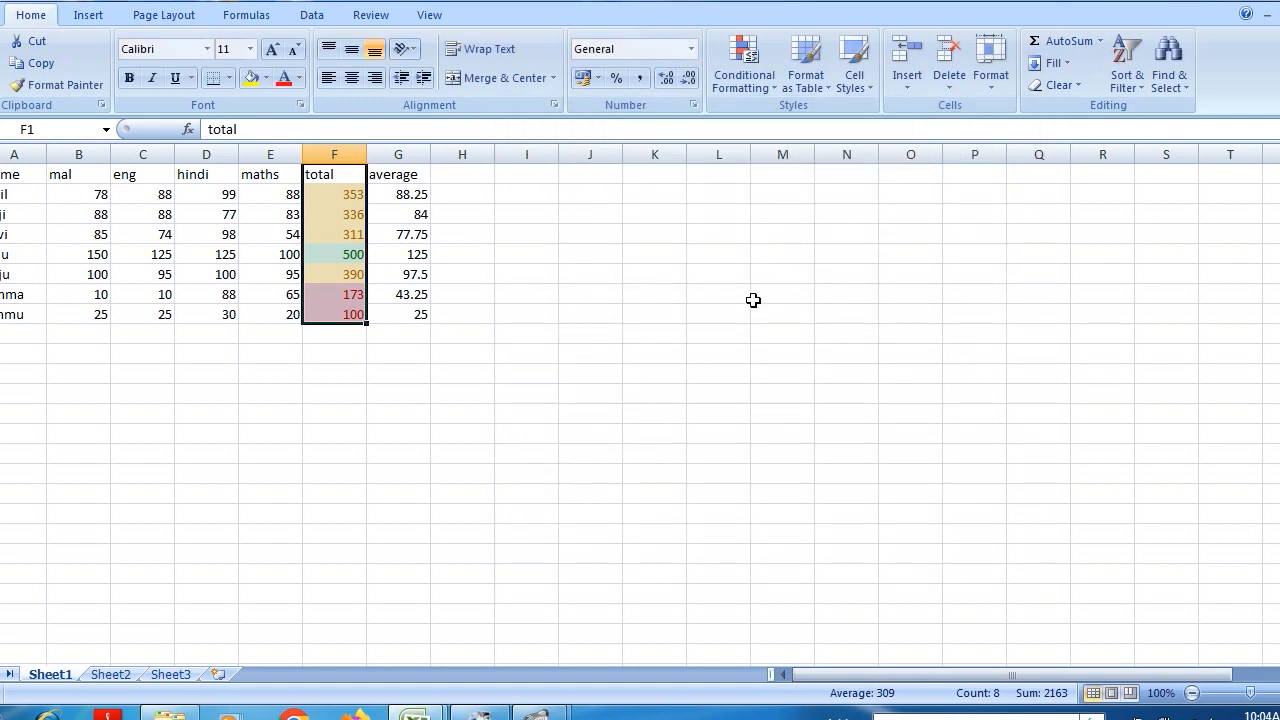
Step: Change the mal mark in cell B2 to 0
click(341, 197)
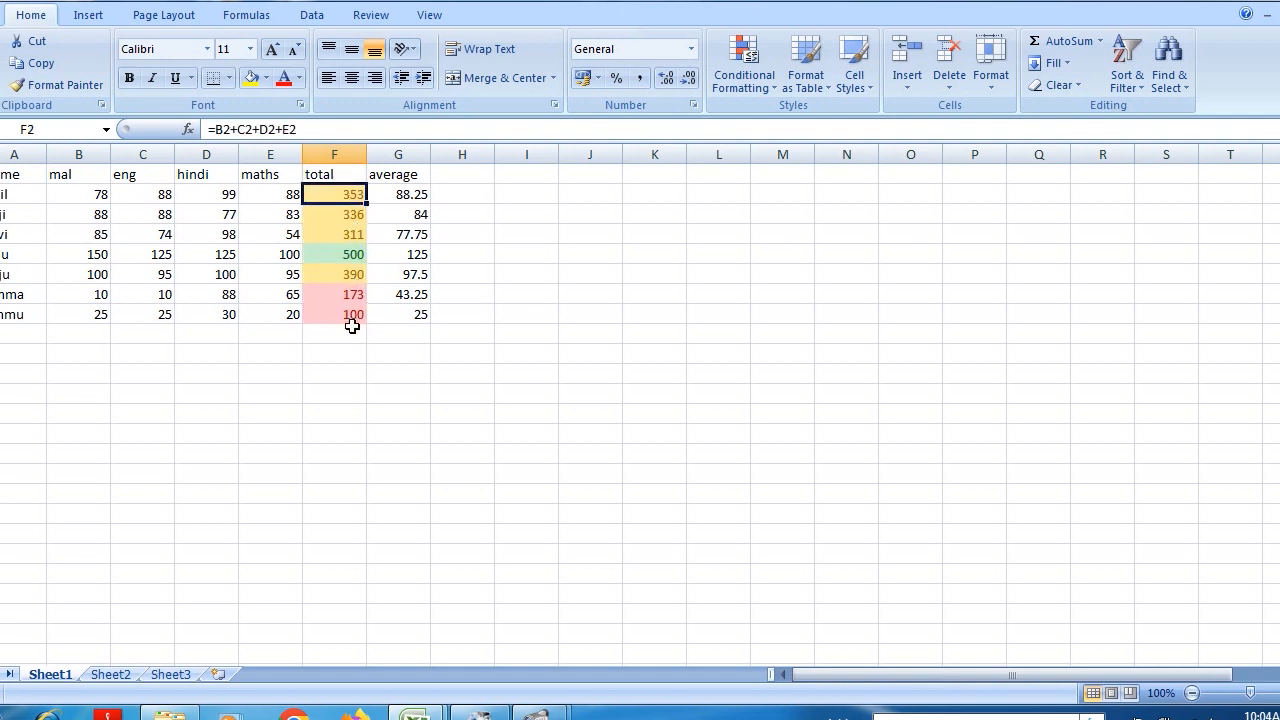
click(104, 195)
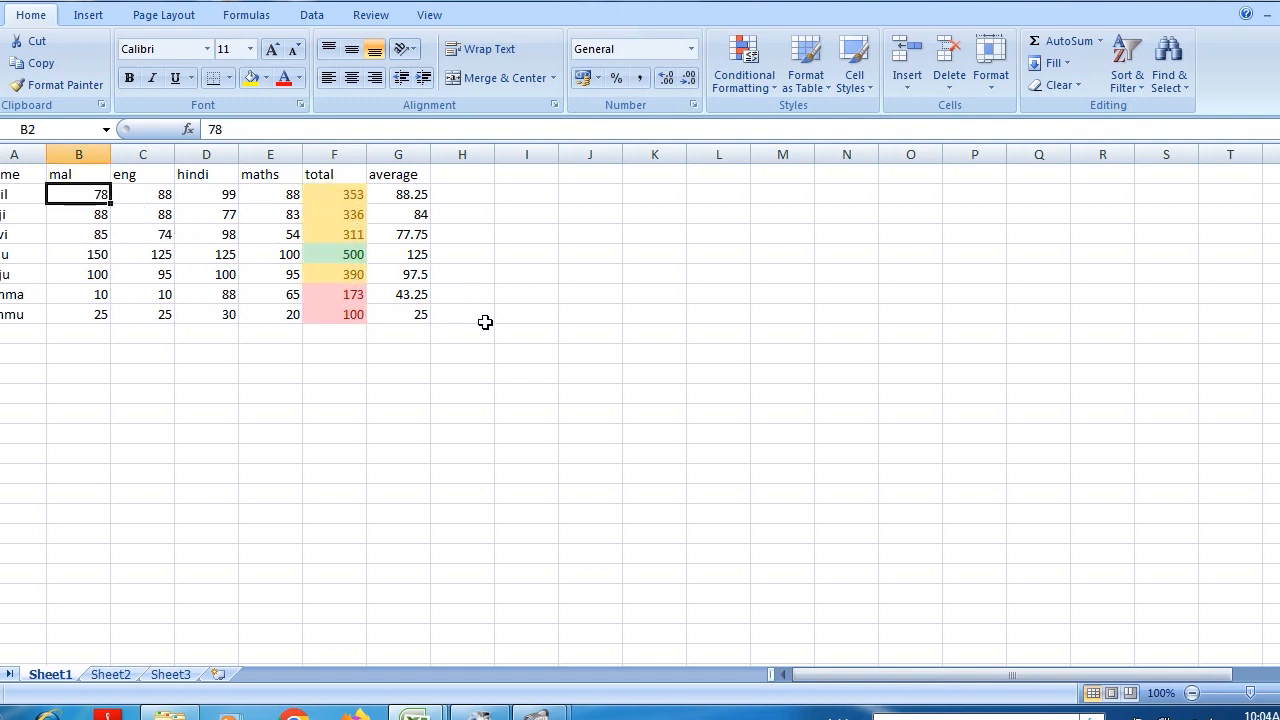
text(0)
key(Tab)
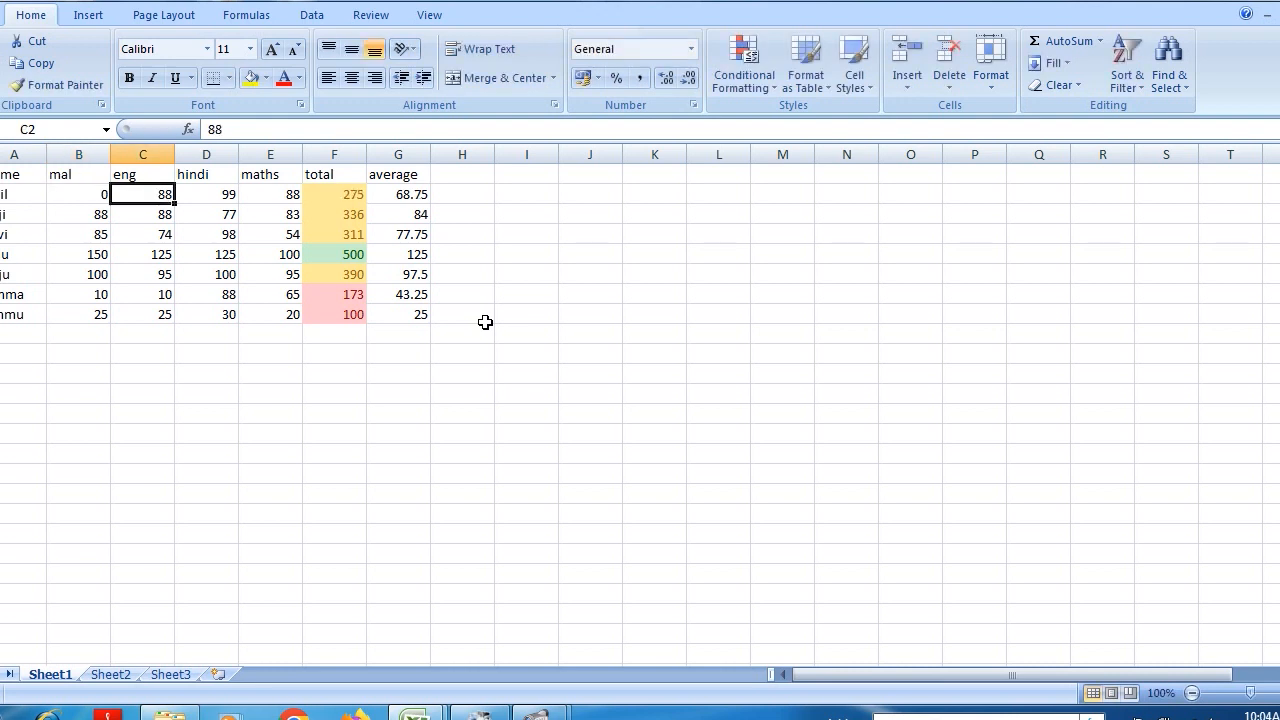
Step: Set the eng mark in cell C2 to 0 and the hindi and eng marks in cells D3 and C3 to 250
text(0)
key(Tab)
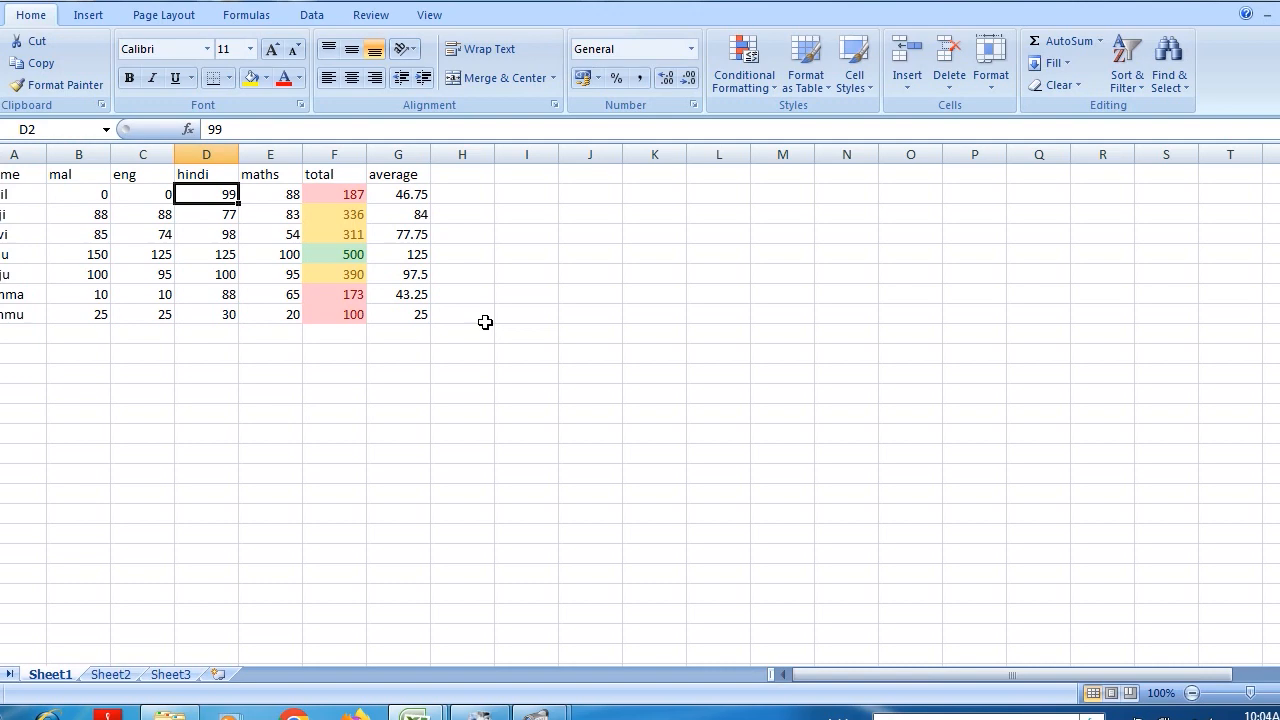
key(Down)
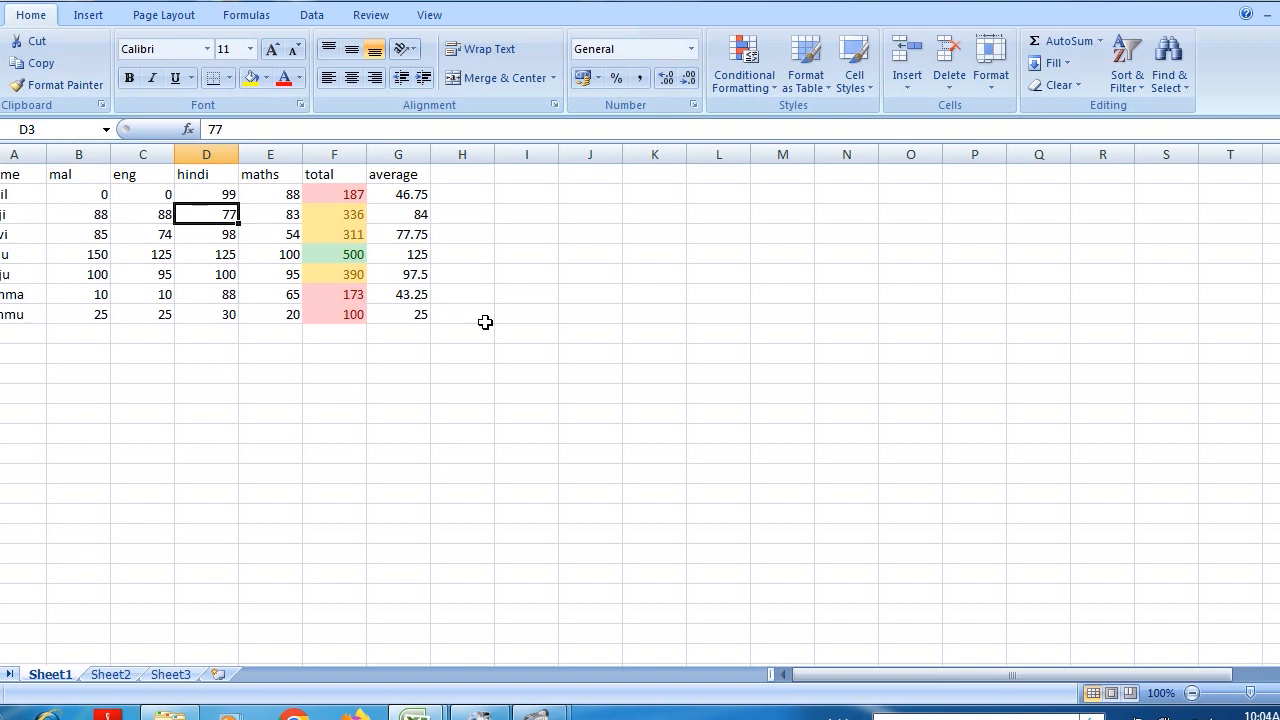
text(250)
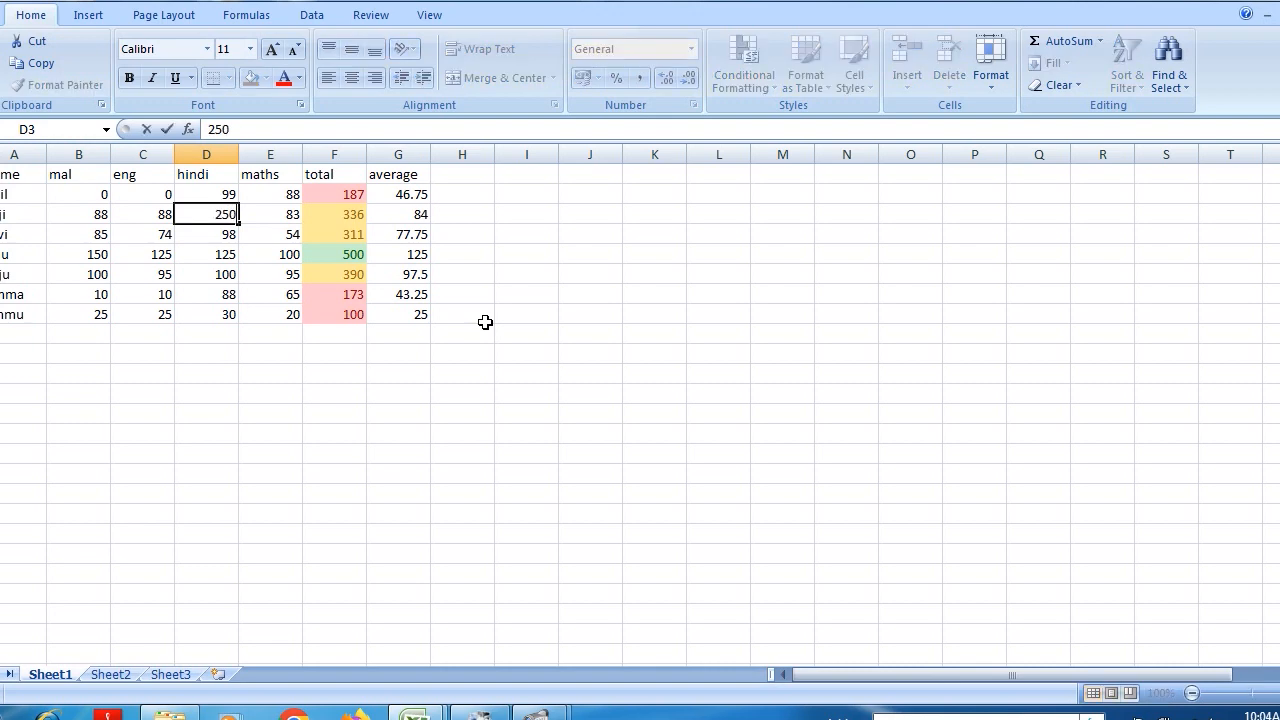
key(Left)
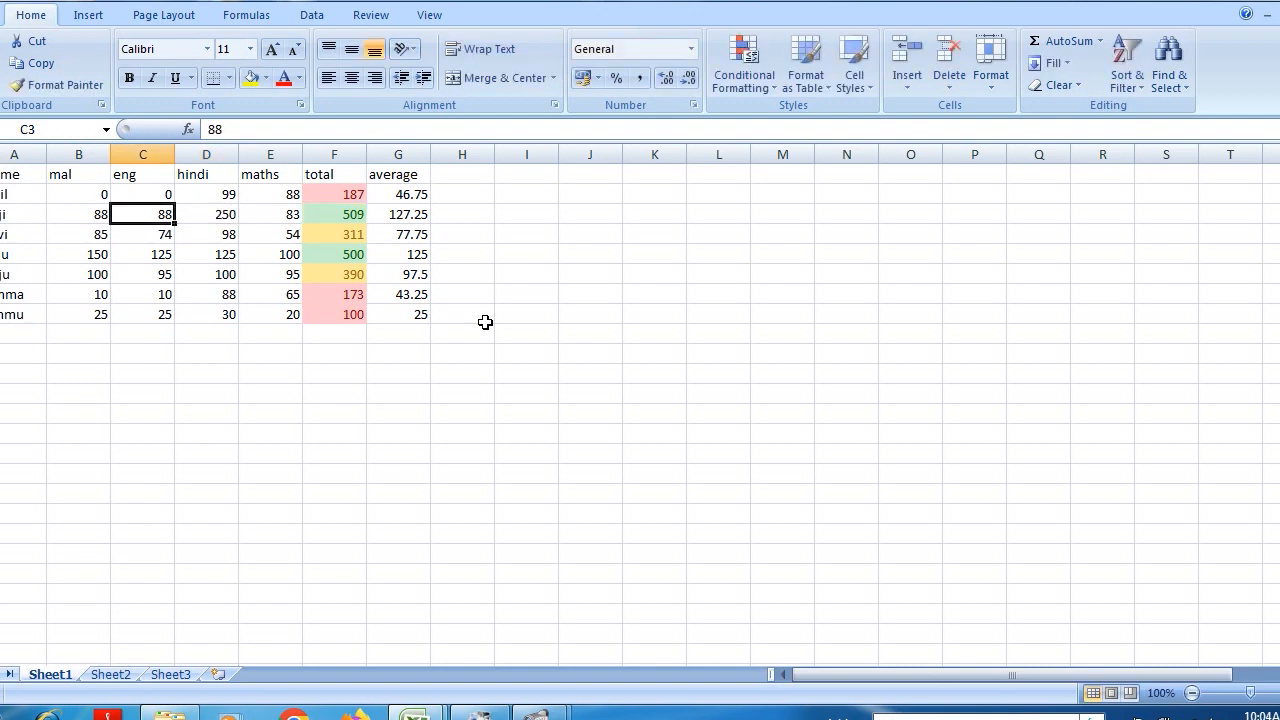
text(250)
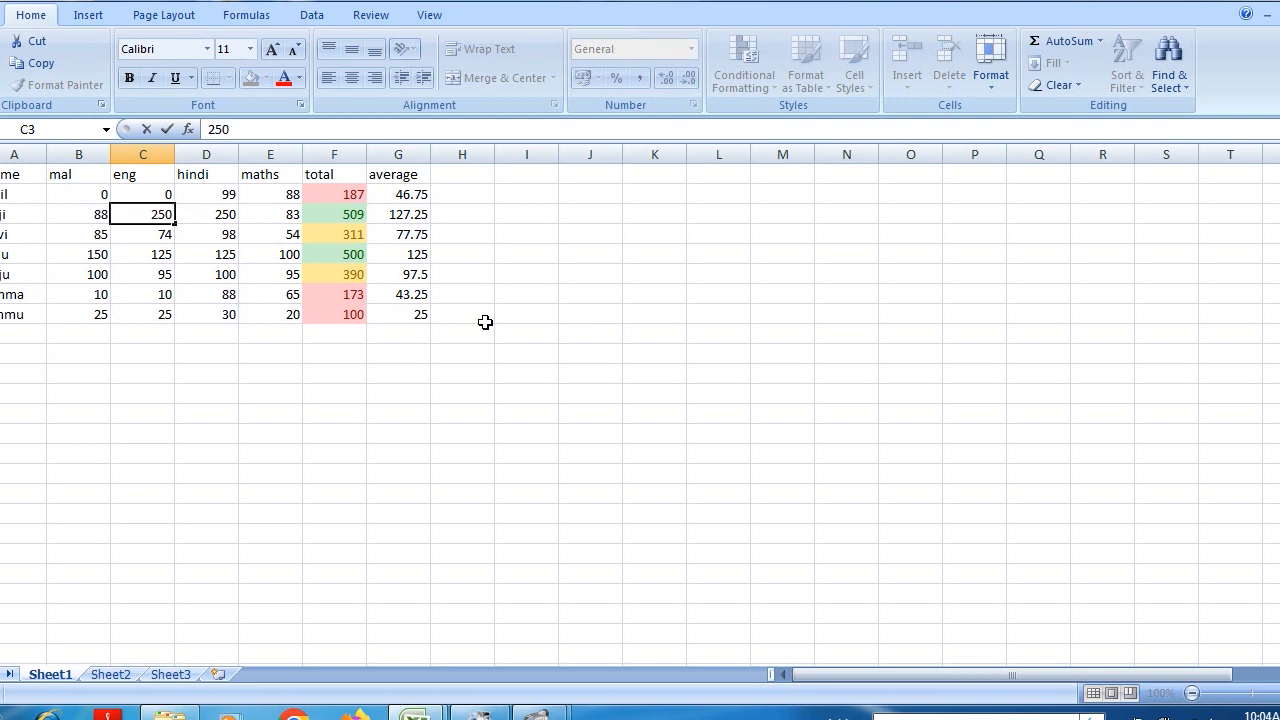
key(Right)
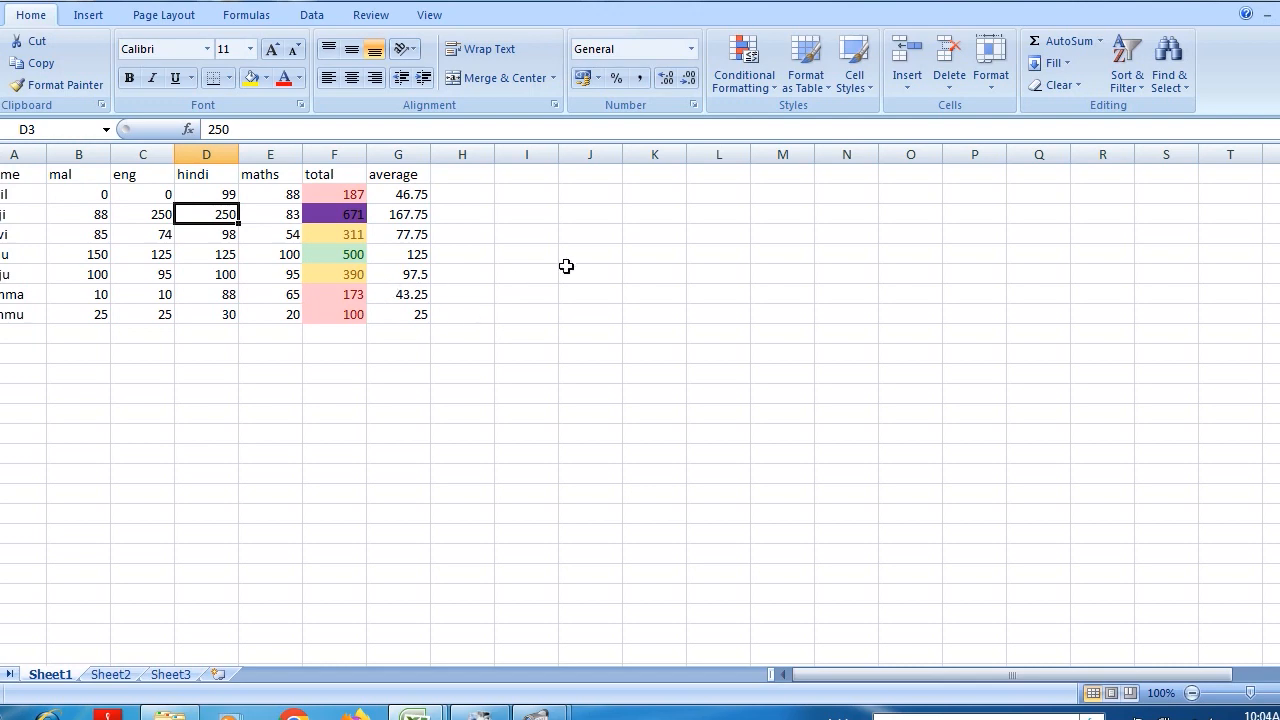
Step: Show the Highlight Cells Rules available under Conditional Formatting
click(780, 89)
mouse_move(810, 120)
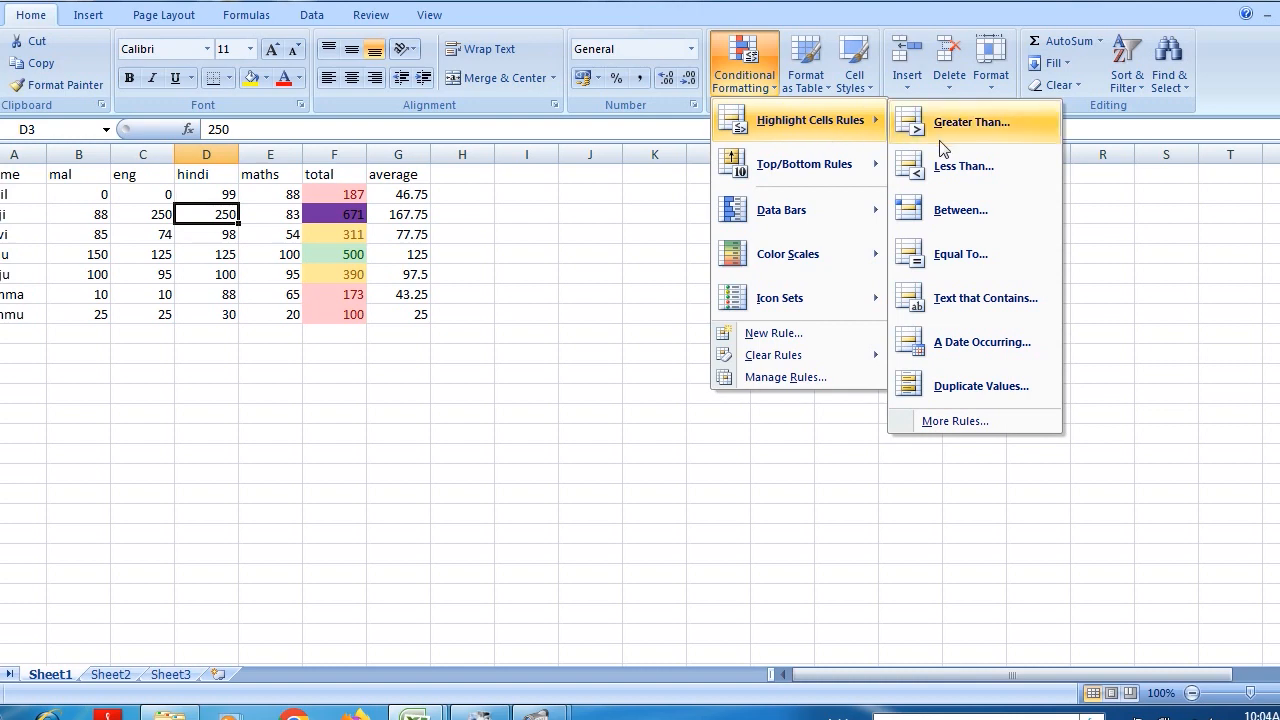